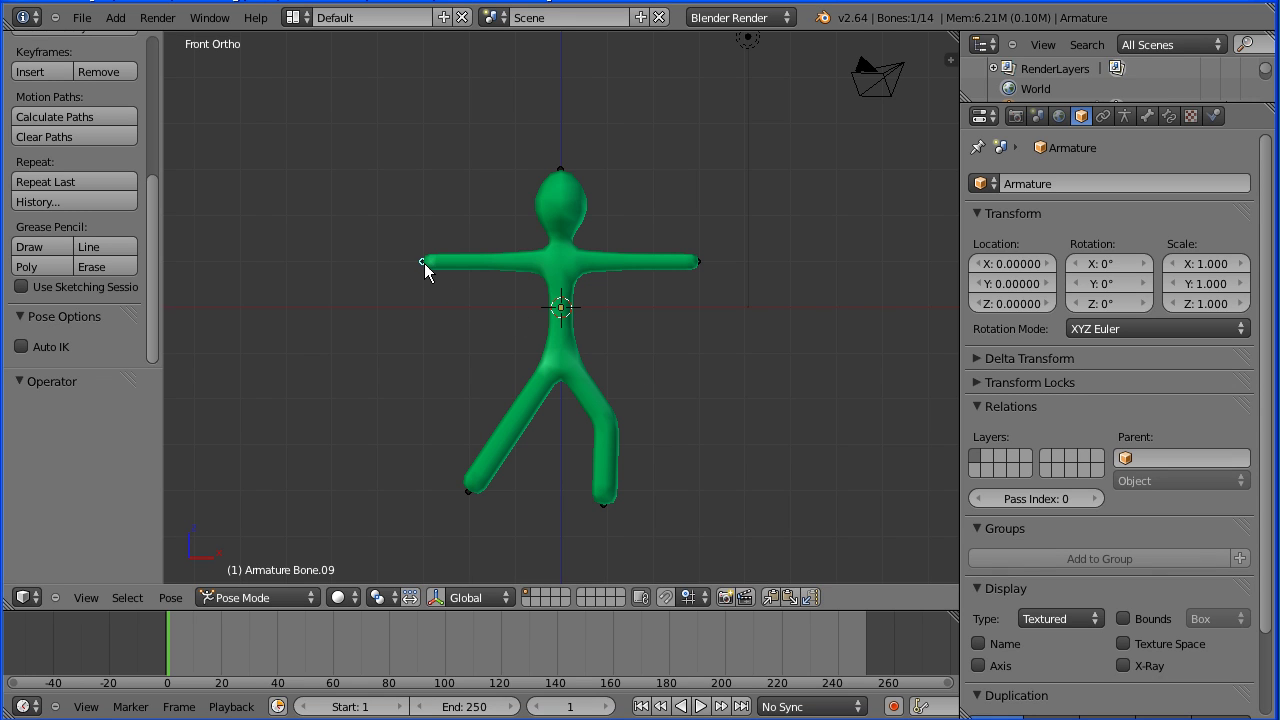
Move the hand bone to bend the figure's outstretched arm upward at the elbow, and reload the start-up file.
right_click_drag(424, 263, 489, 212)
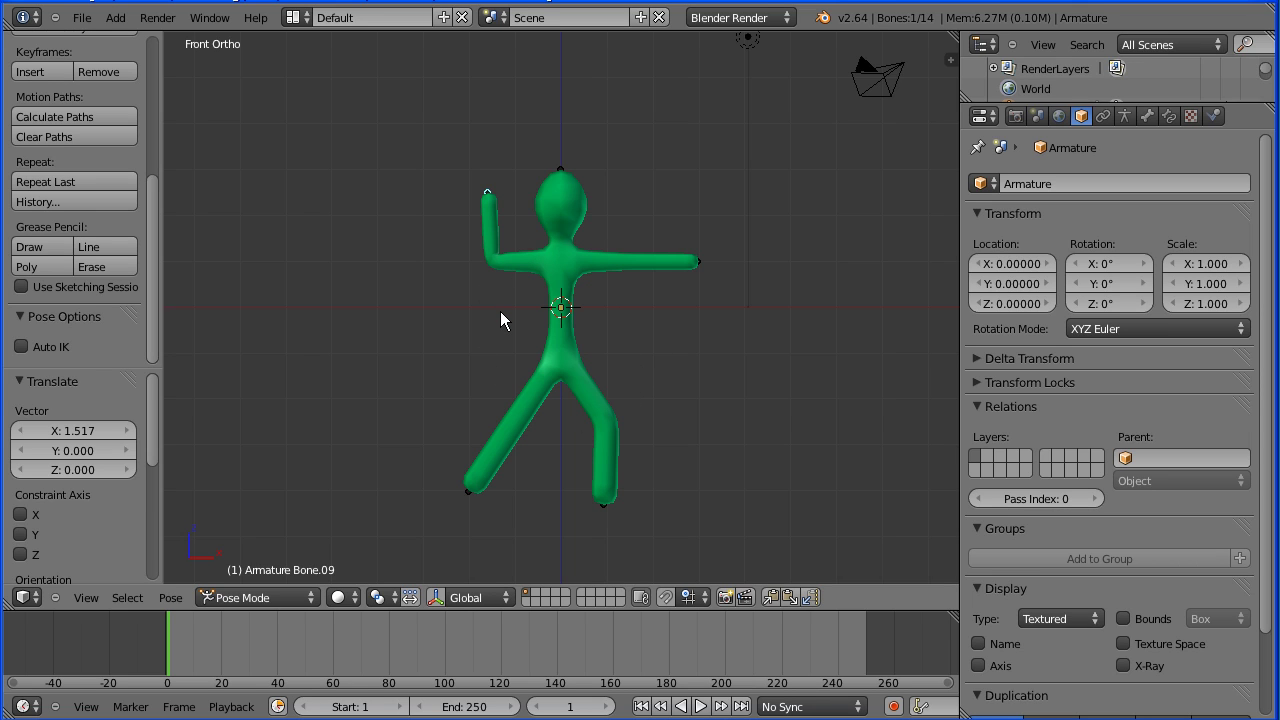
left_click(82, 18)
left_click(90, 42)
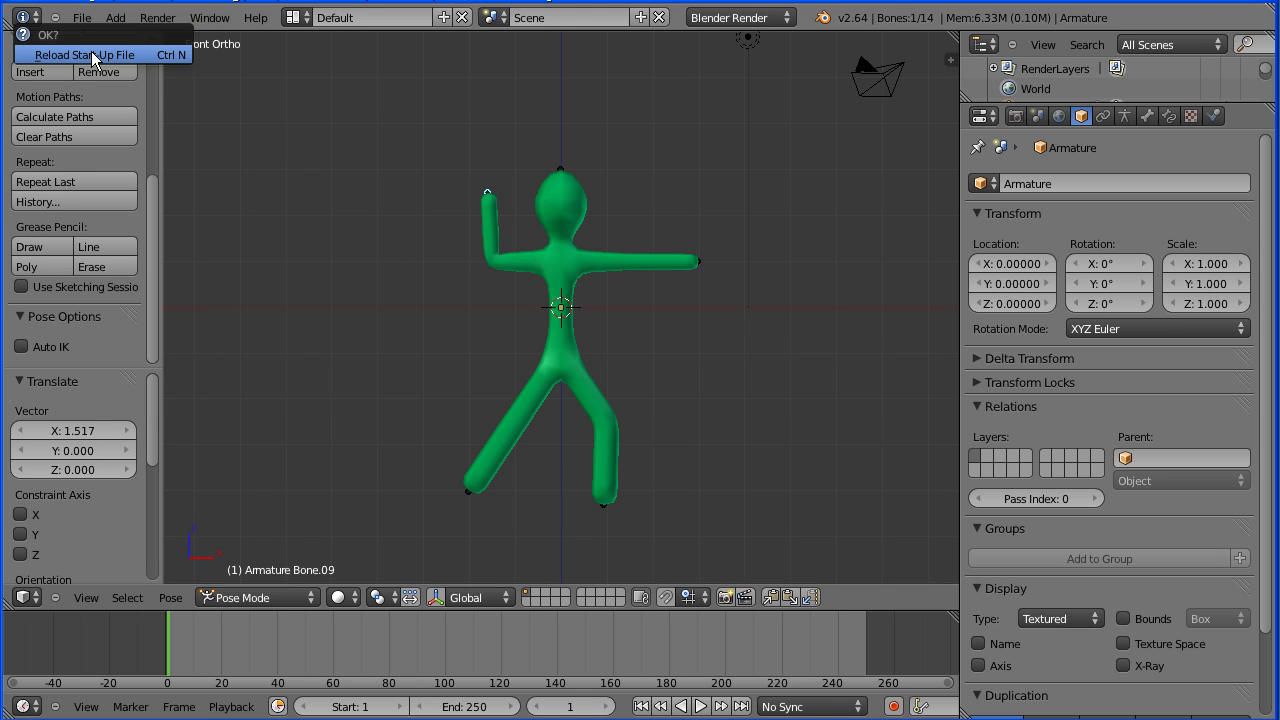
left_click(96, 55)
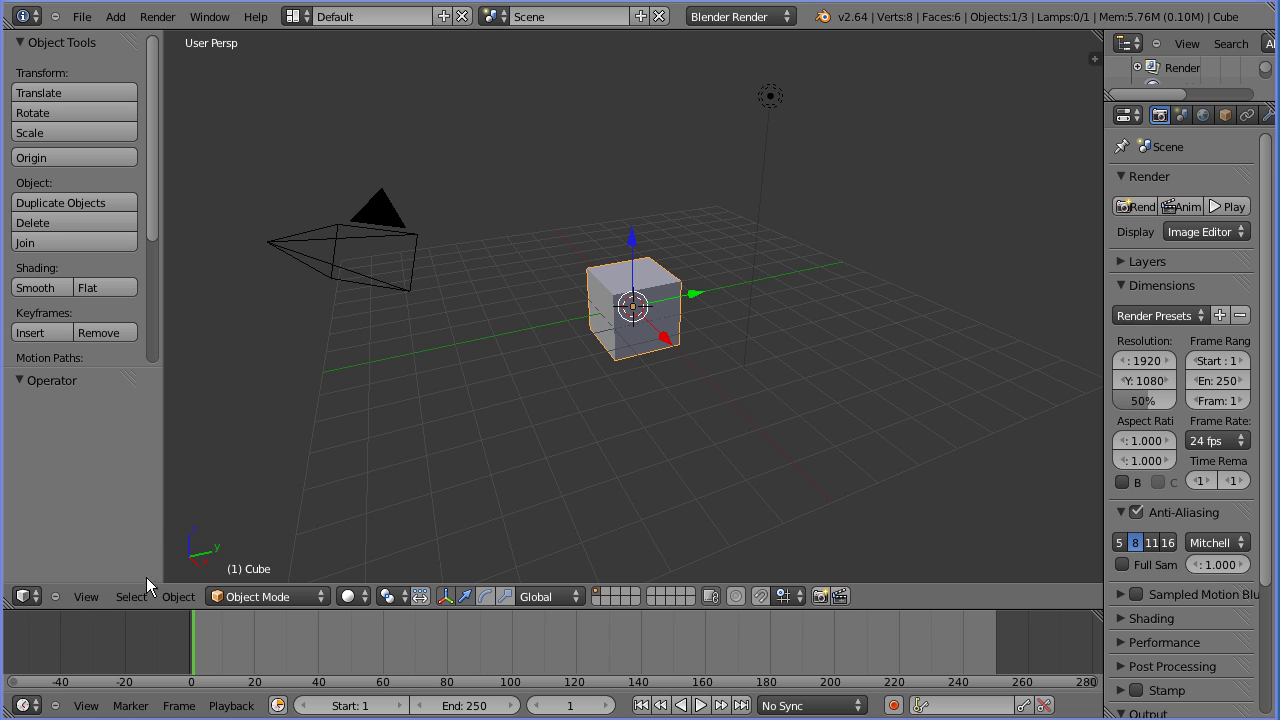
Switch the 3D view to an orthographic front view of the default cube.
left_click(86, 597)
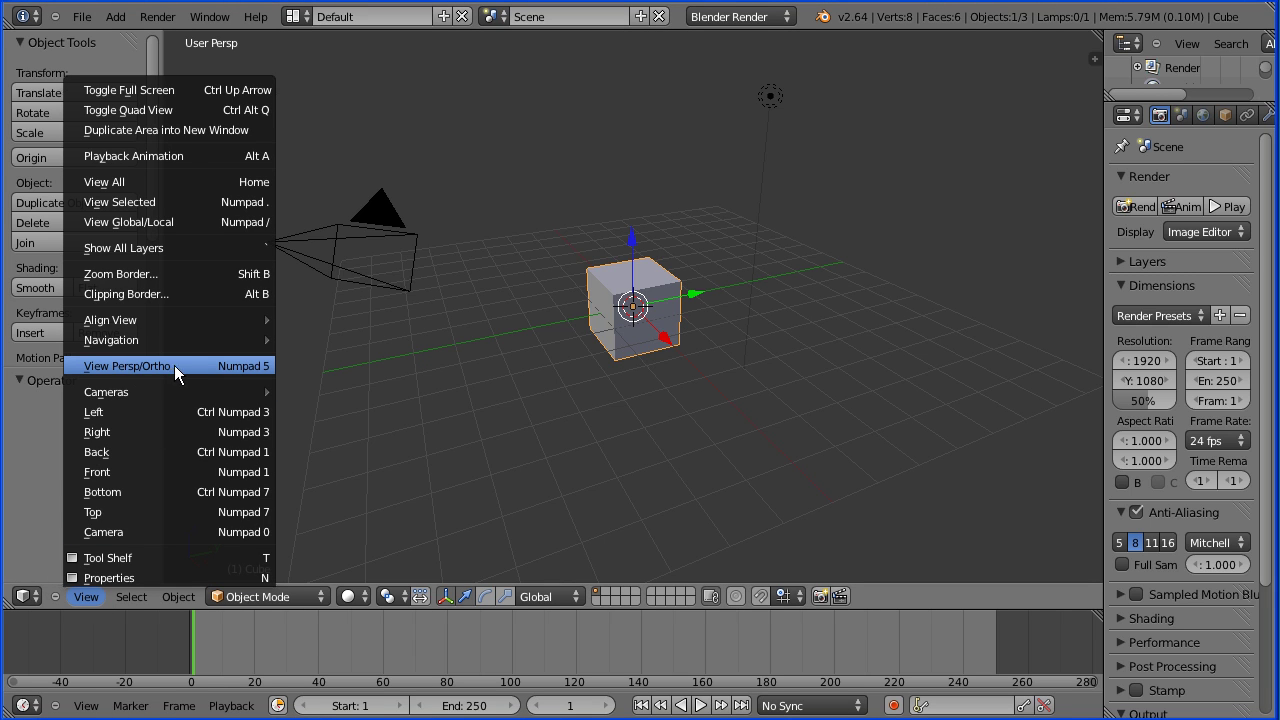
left_click(191, 365)
left_click(88, 597)
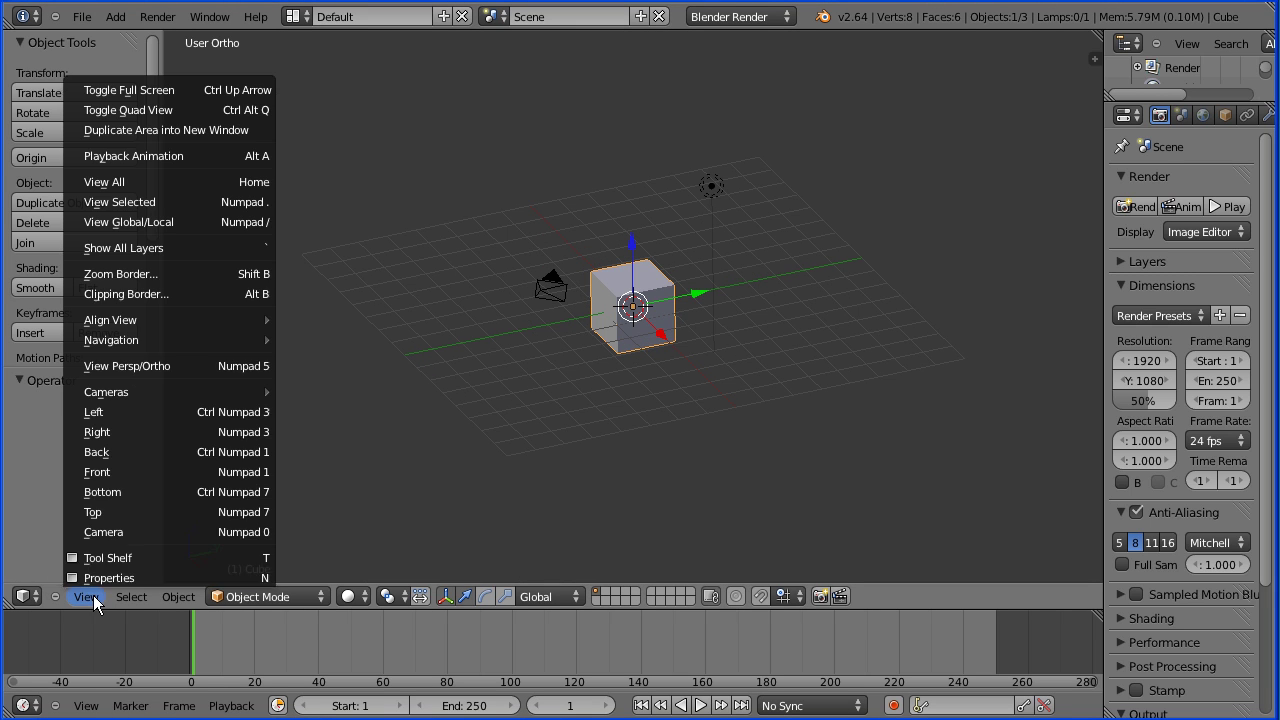
left_click(203, 474)
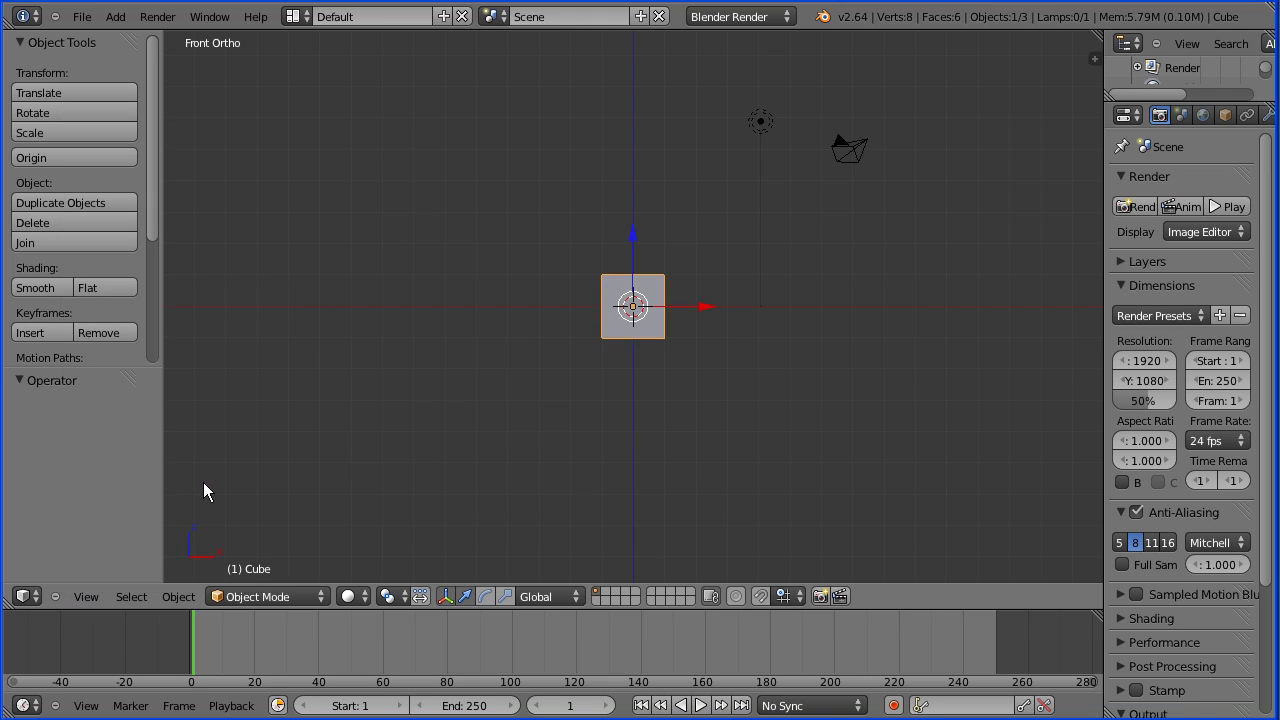
scroll(508, 472, "up", 3)
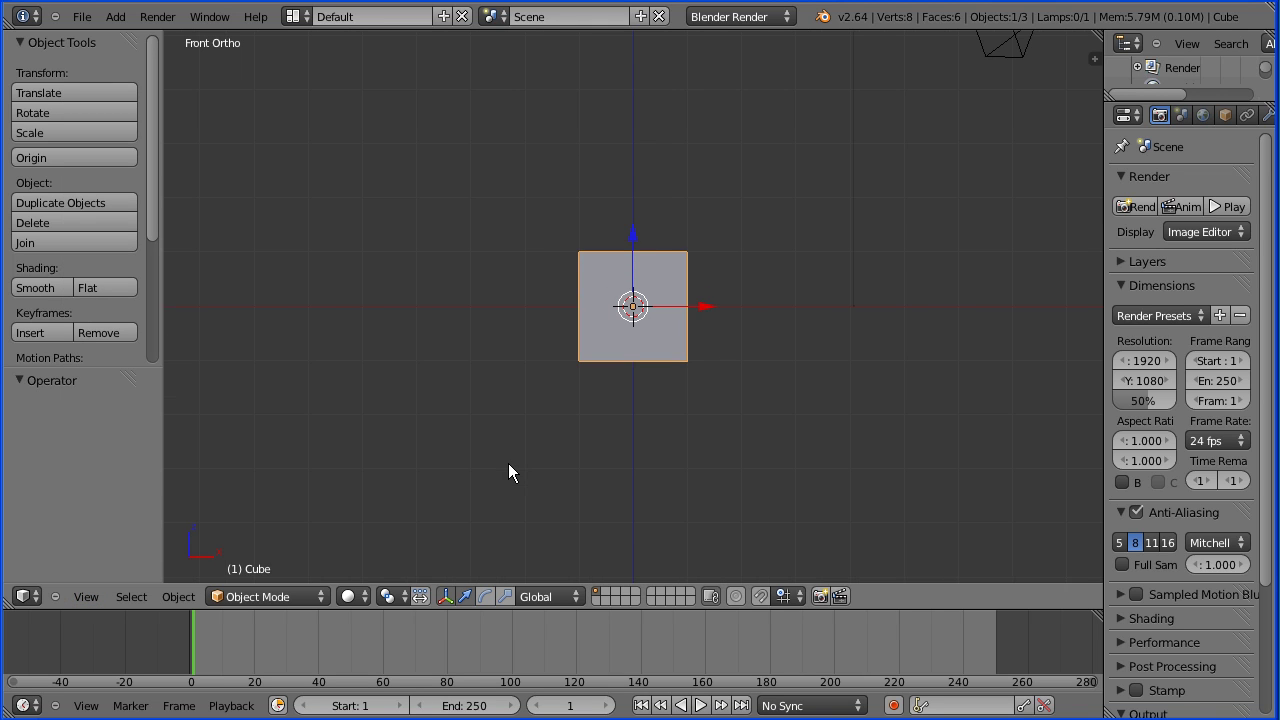
Put the cube in Edit Mode and delete all of its vertices.
left_click(257, 594)
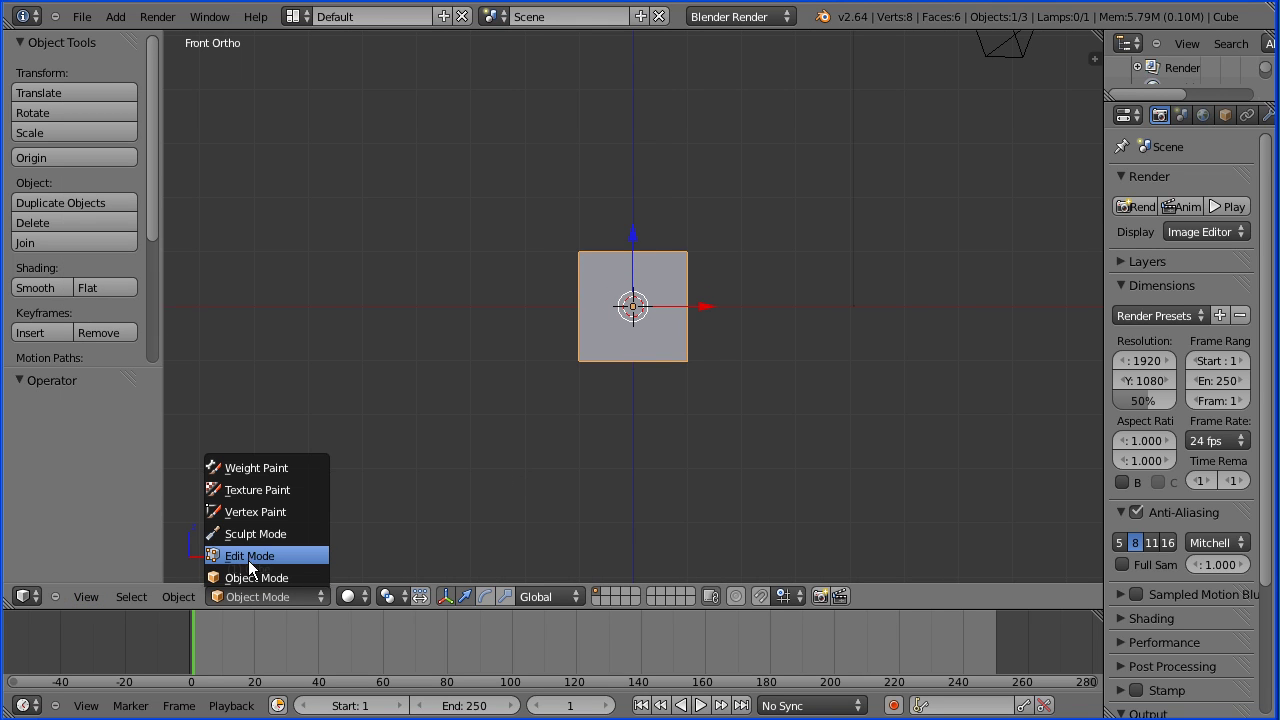
left_click(299, 554)
left_click_drag(155, 112, 163, 191)
left_click(93, 241)
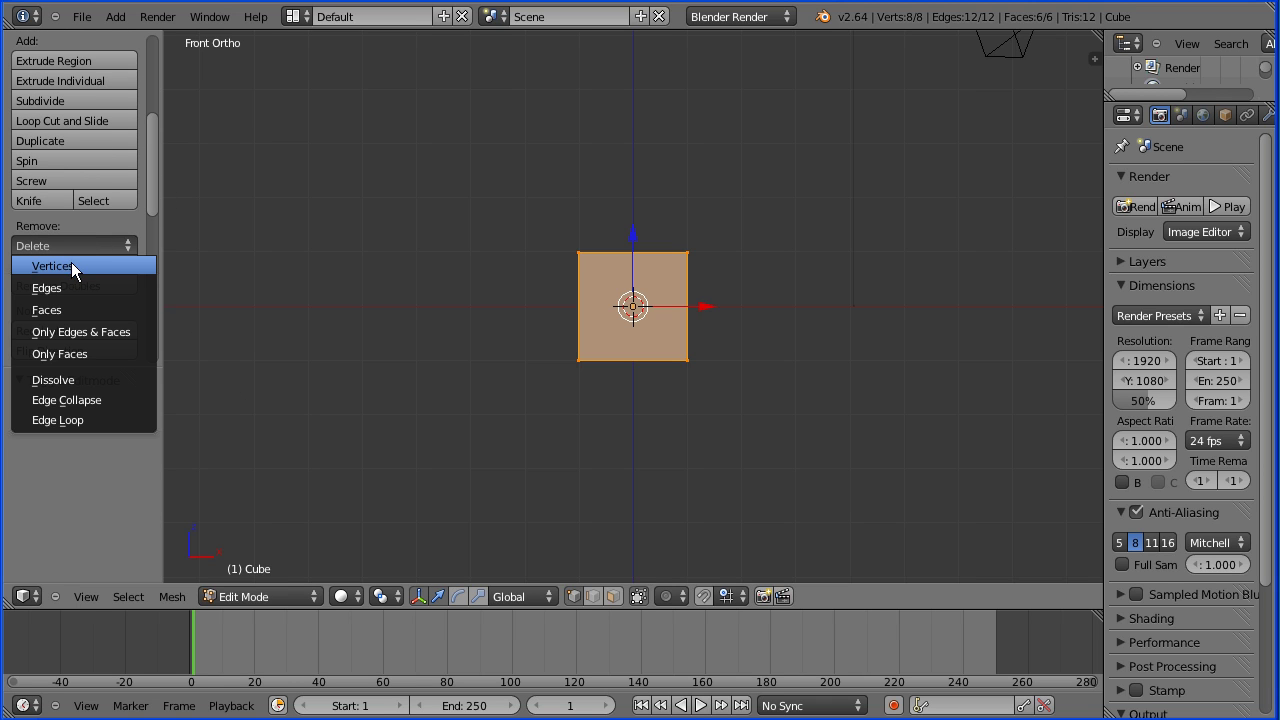
left_click(93, 265)
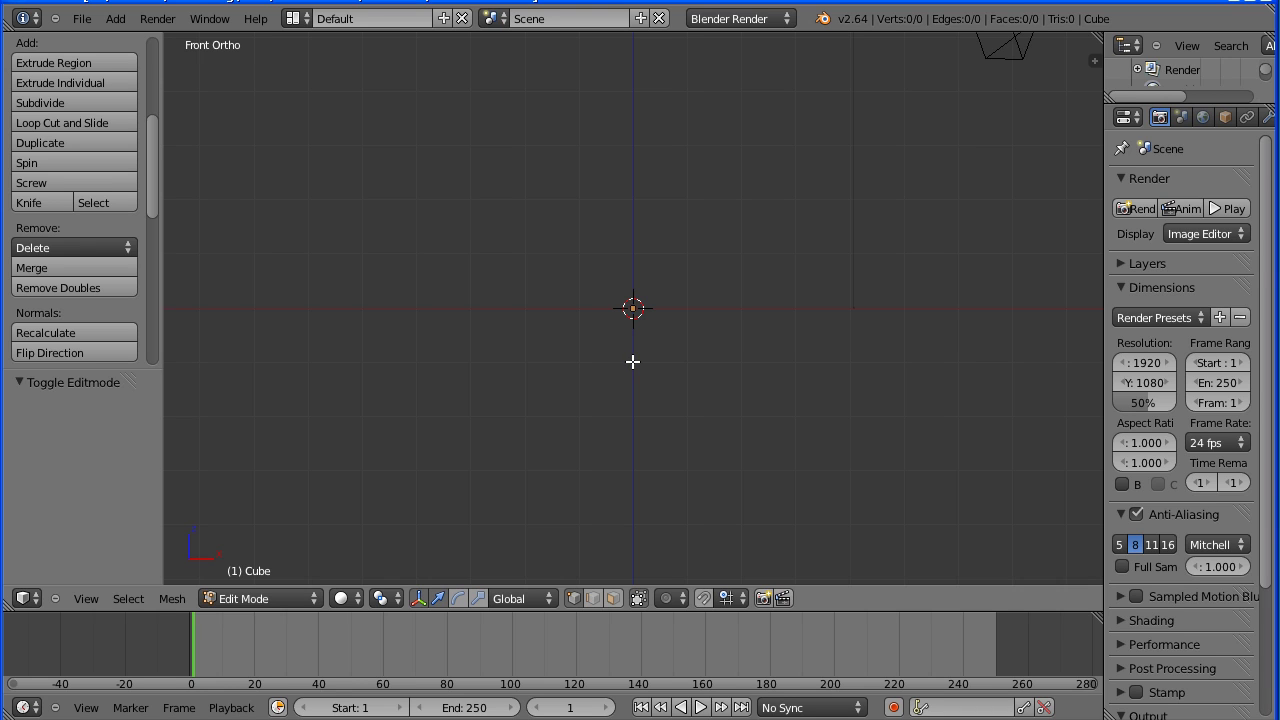
Add a single vertex on the vertical axis just below the origin and snap it to the grid.
right_click(632, 361, "ctrl")
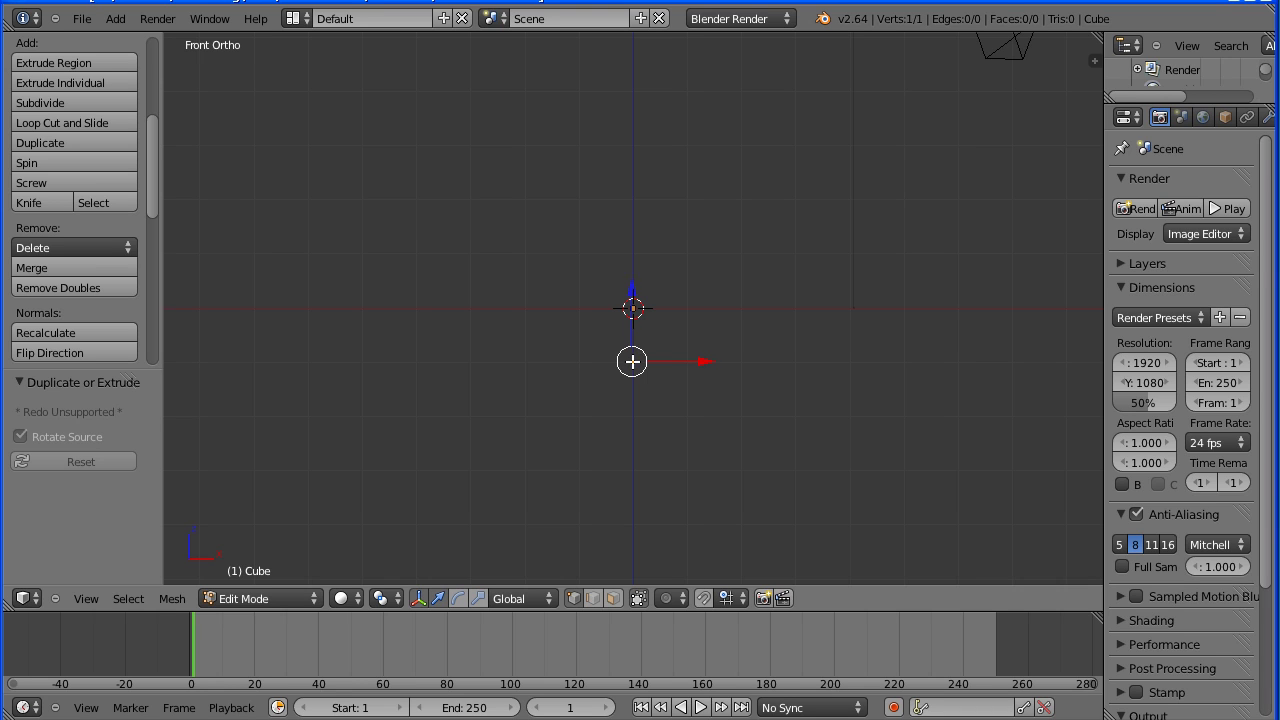
left_click(182, 598)
mouse_move(192, 474)
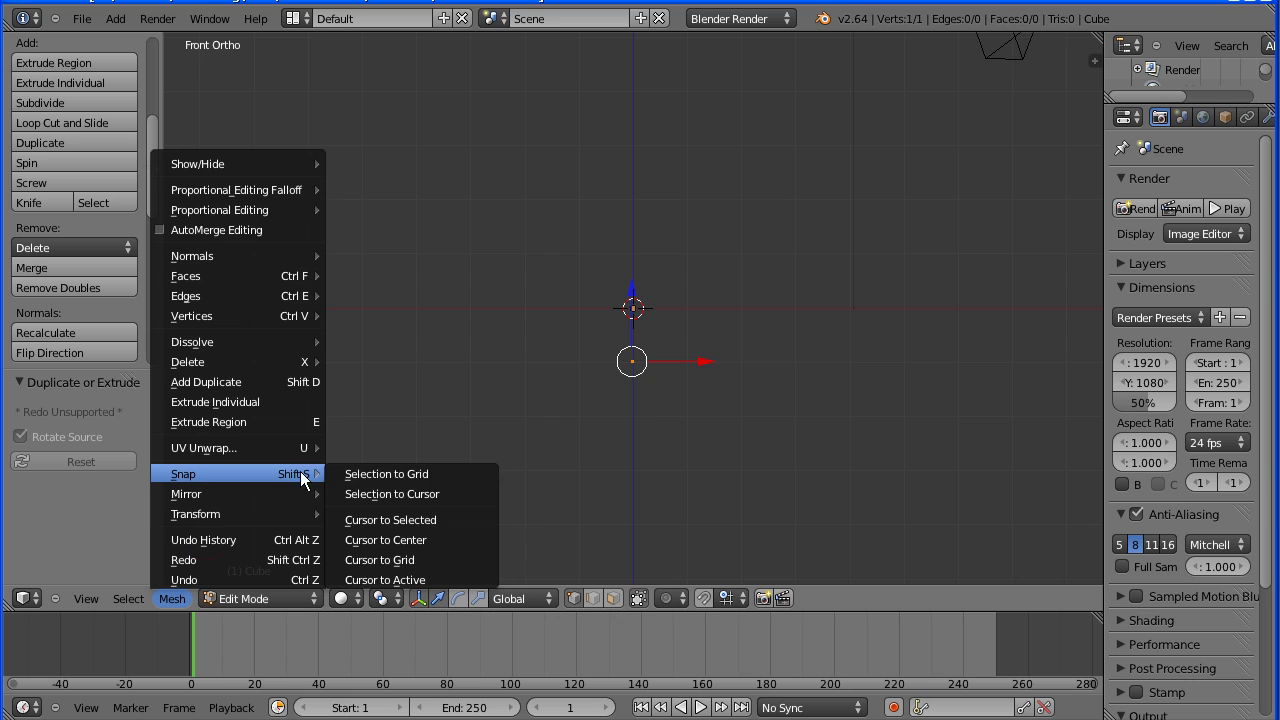
left_click(442, 474)
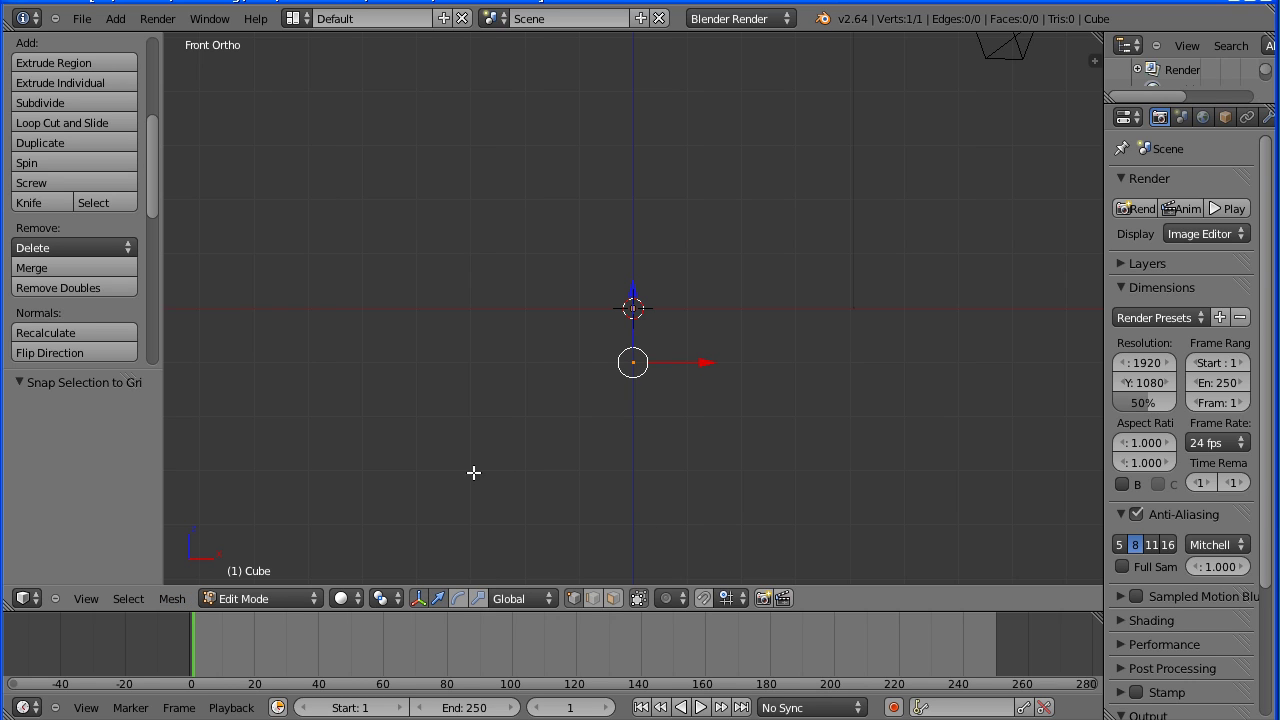
Hide the 3D transform manipulator and enable snapping during transforms.
left_click(419, 598)
key("Tab")
key("Tab")
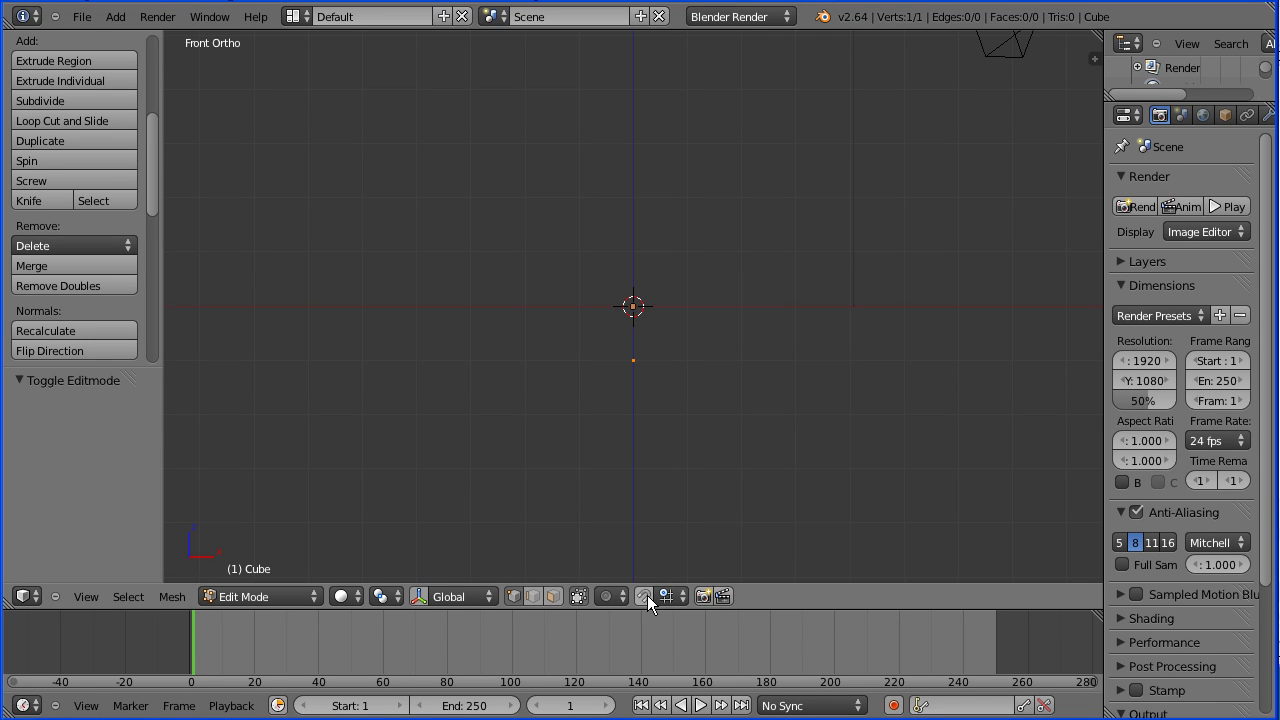
left_click(645, 596)
Extrude the vertex straight up twice, 2 units along Z each time, to form the torso and head line.
key("e")
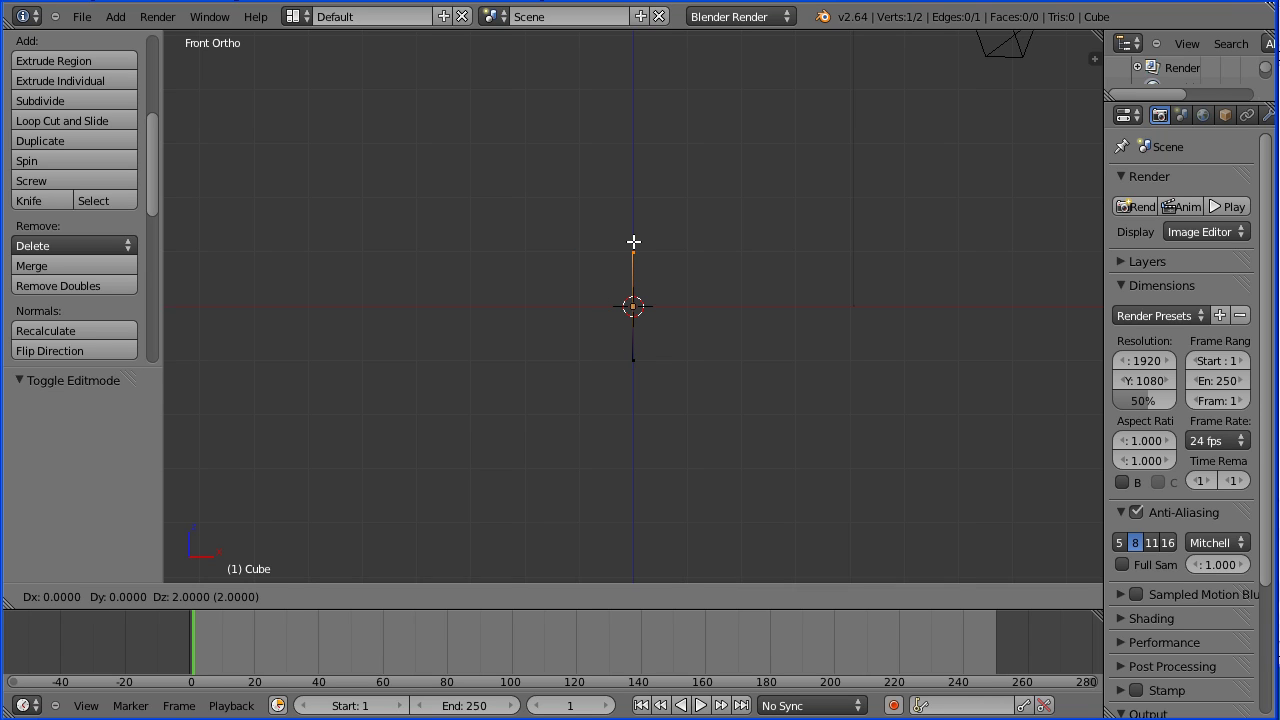
left_click(633, 241)
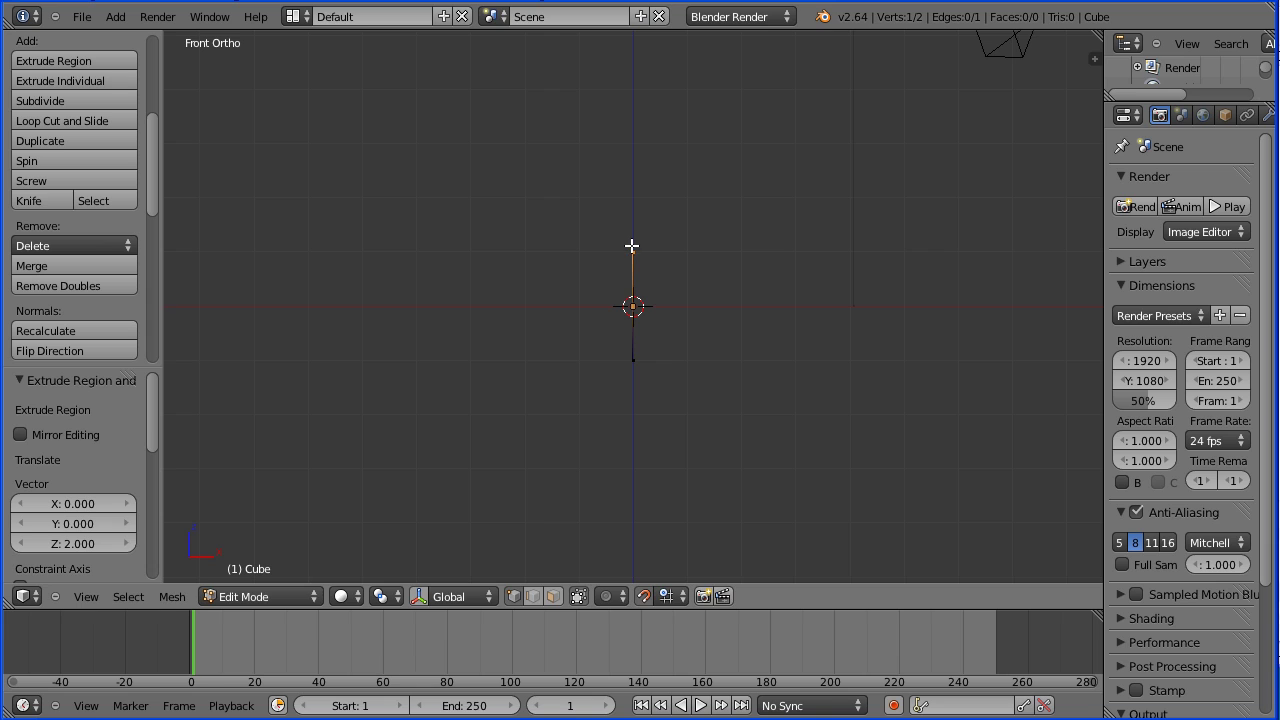
key("e")
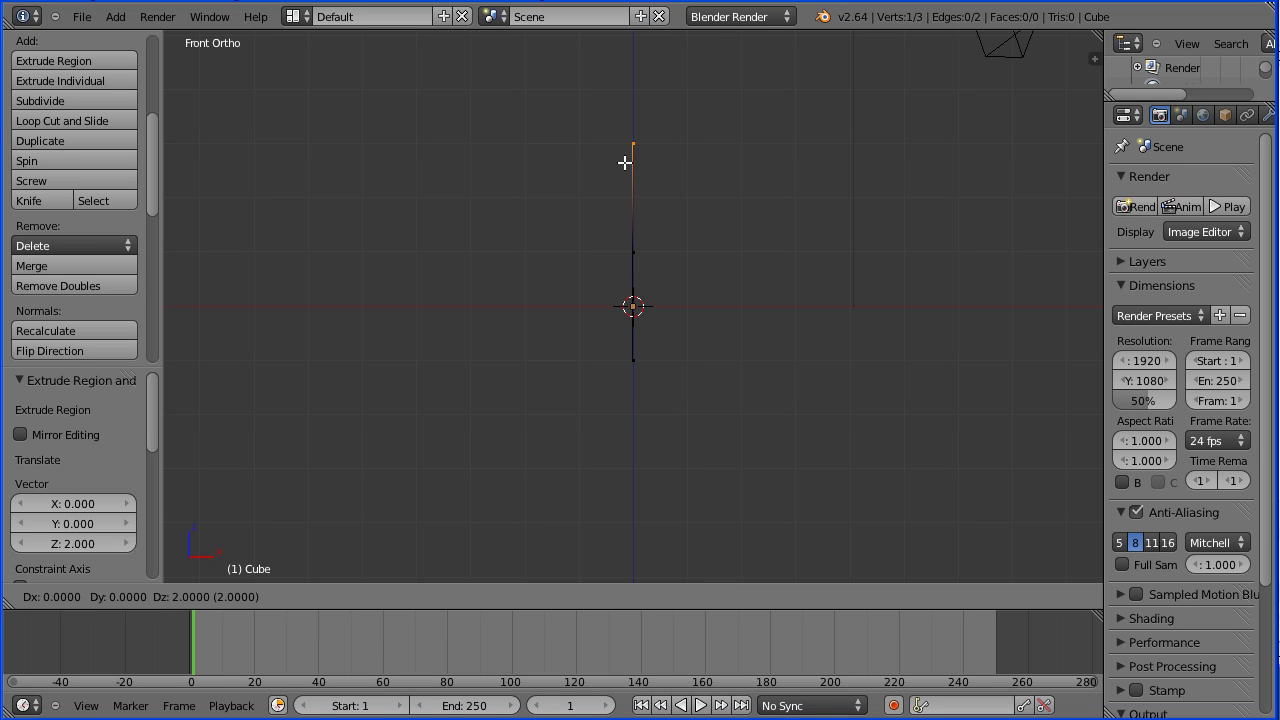
left_click(620, 142)
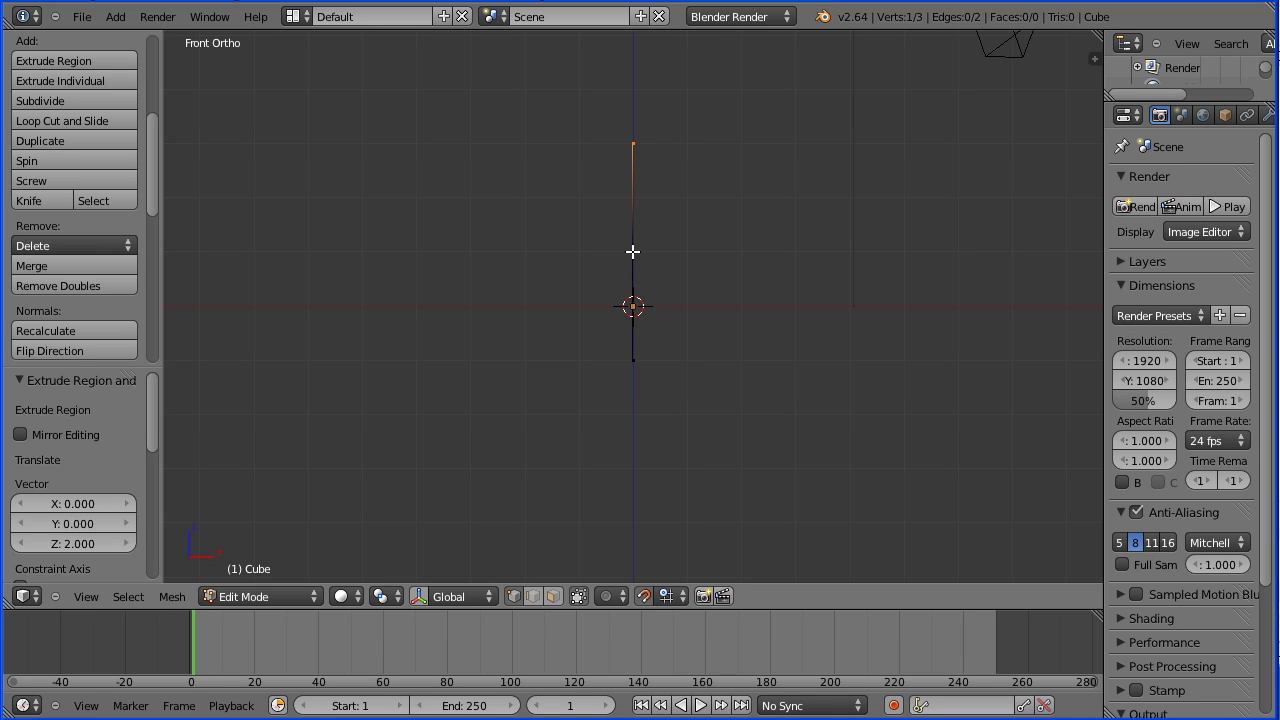
Extrude the shoulder vertex 3 units along X to form one arm.
right_click(633, 252)
key("e")
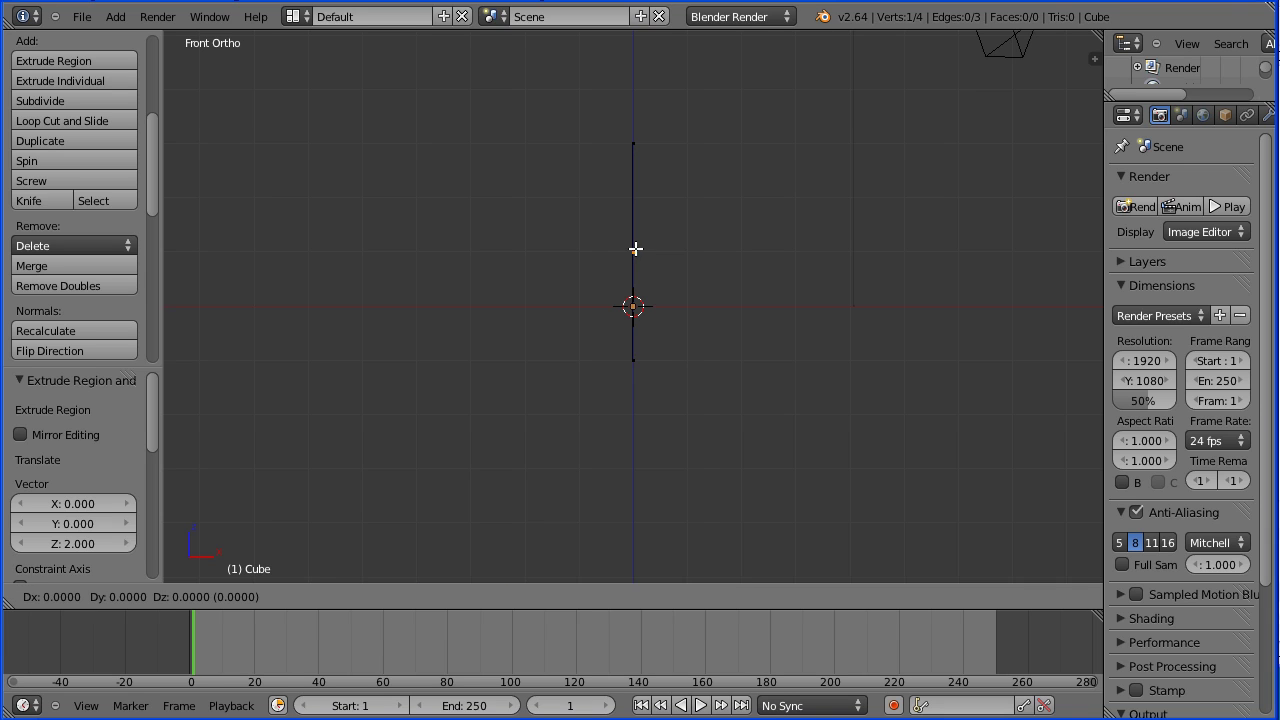
left_click(788, 241)
Extrude the hip vertex 2 units along X and -3 units along Z to form one leg.
right_click(634, 358)
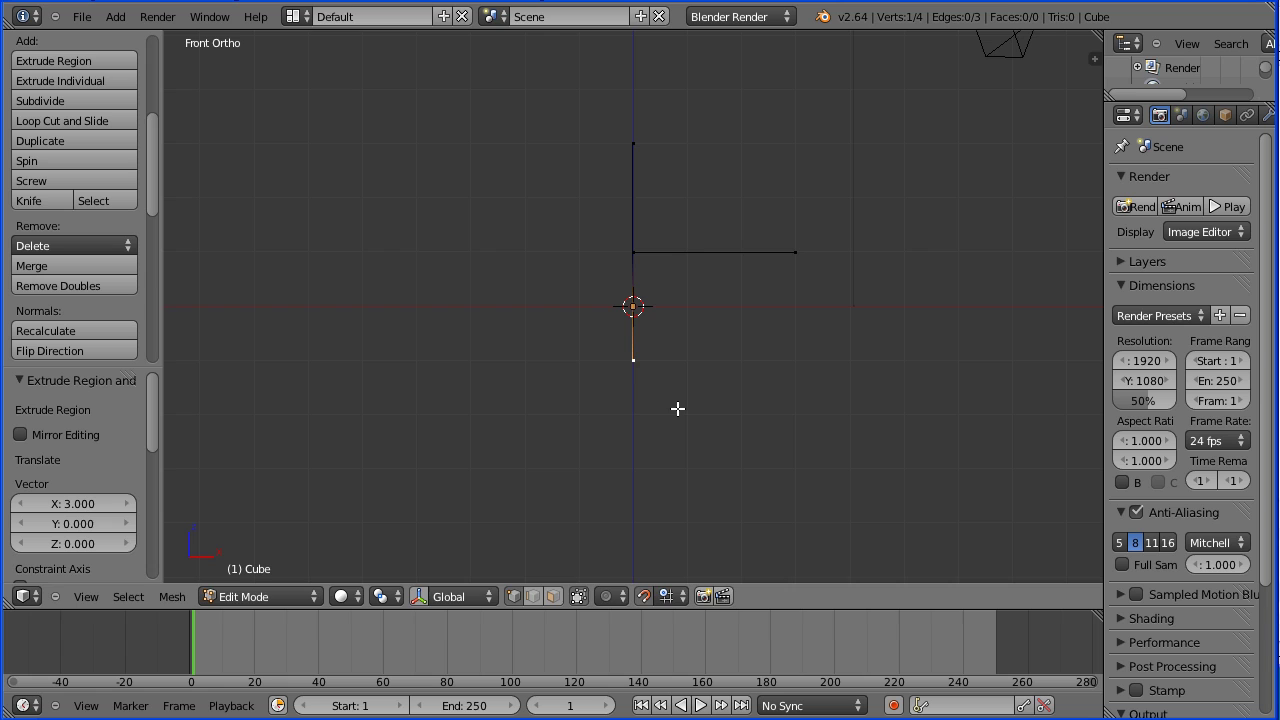
key("e")
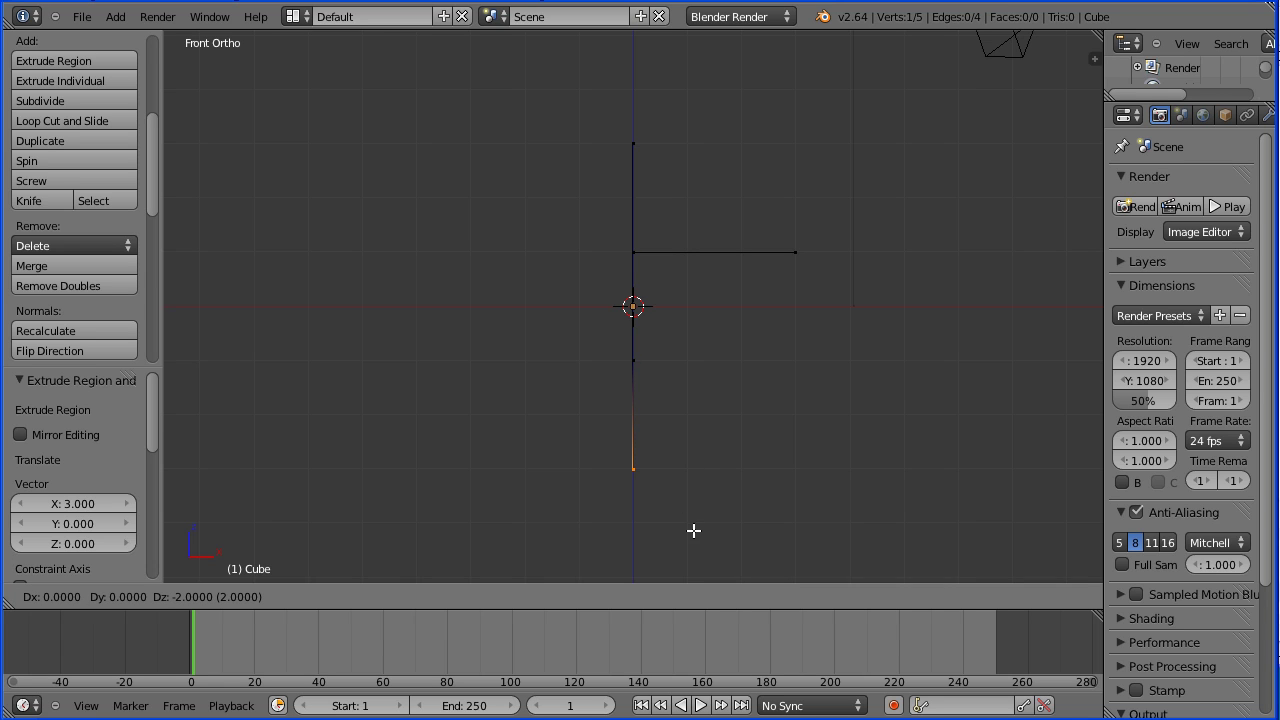
left_click(772, 537)
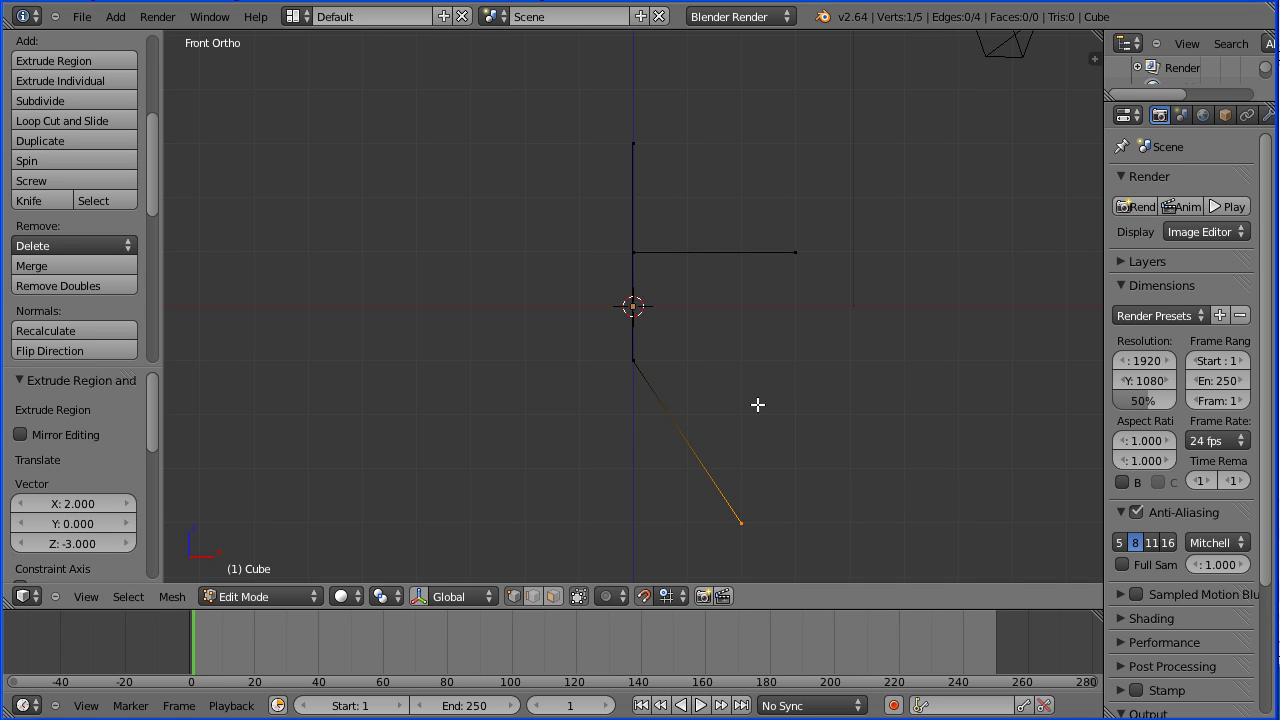
key("Tab")
key("Tab")
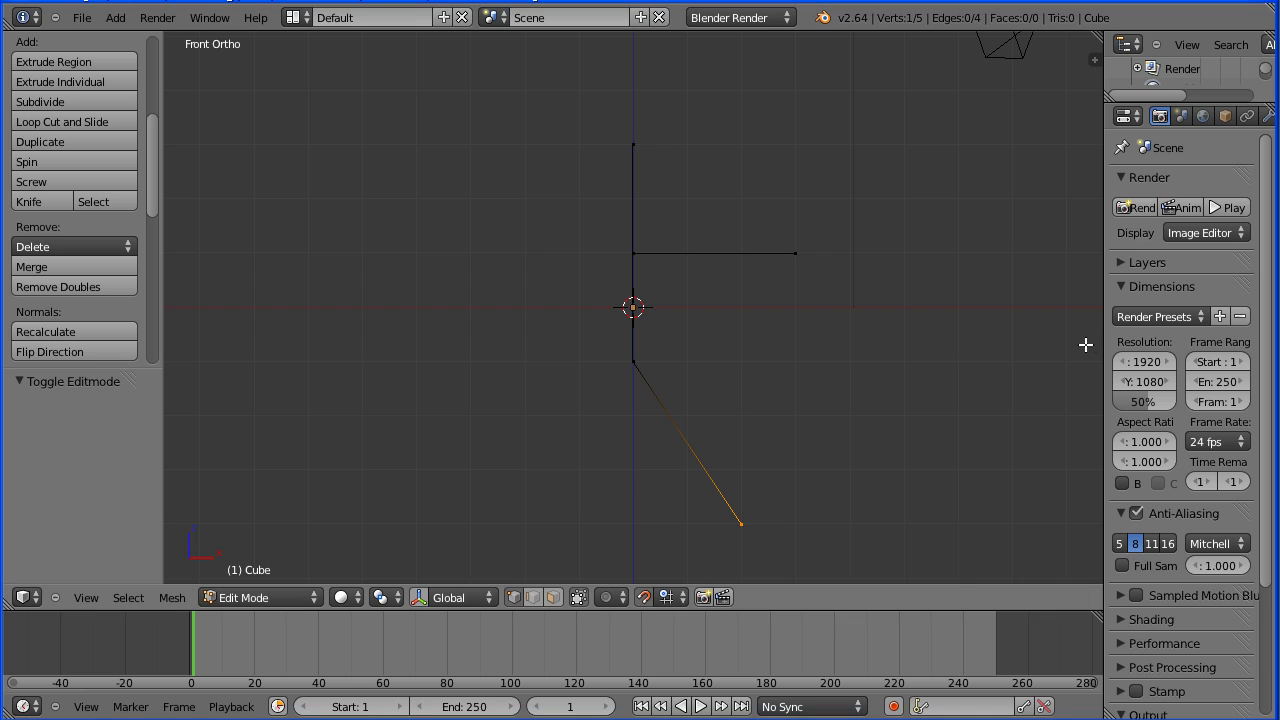
Add Mirror, Skin and Subdivision Surface modifiers, in that order, to the stick-figure mesh.
left_click_drag(1104, 344, 1028, 360)
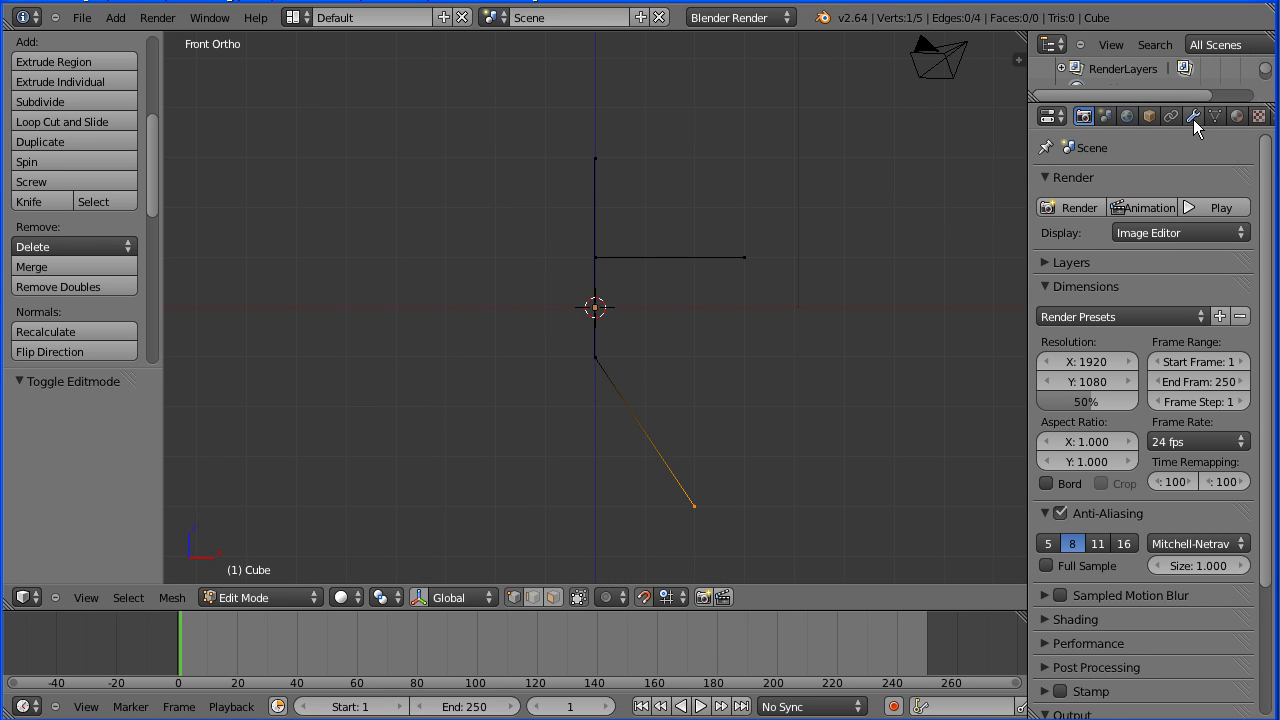
left_click(1193, 119)
left_click(1155, 186)
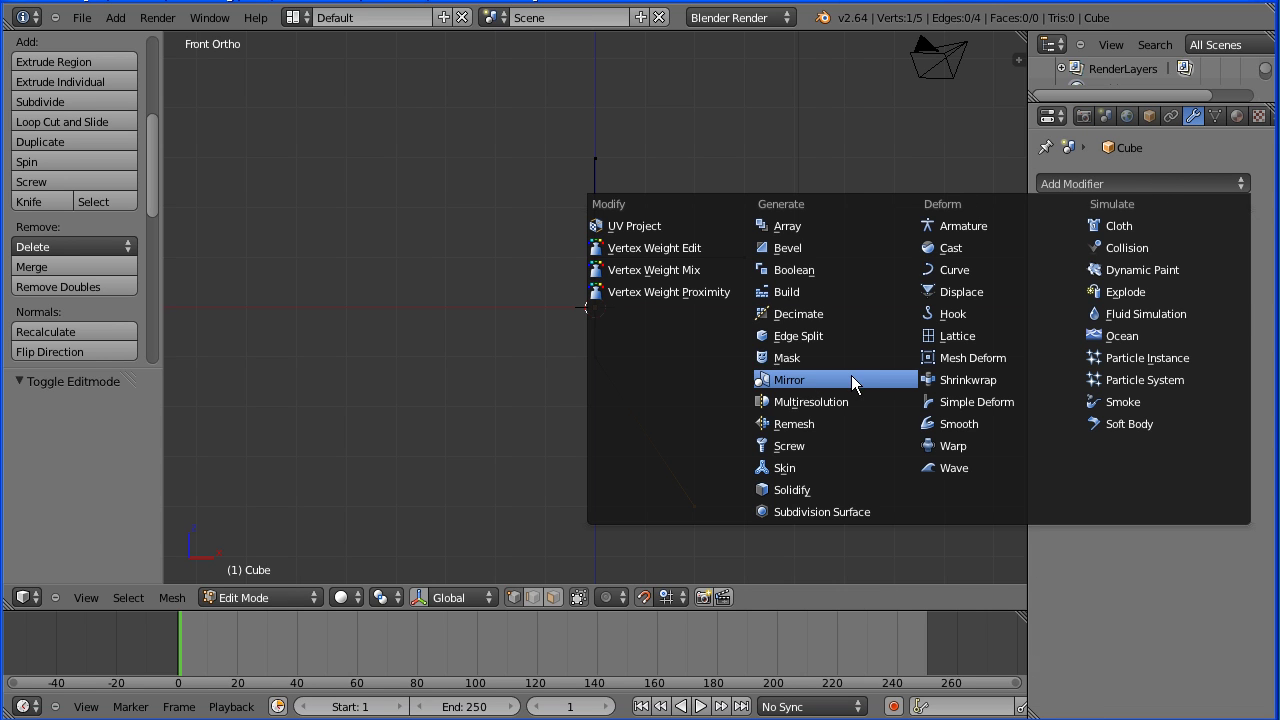
left_click(851, 379)
left_click(1160, 184)
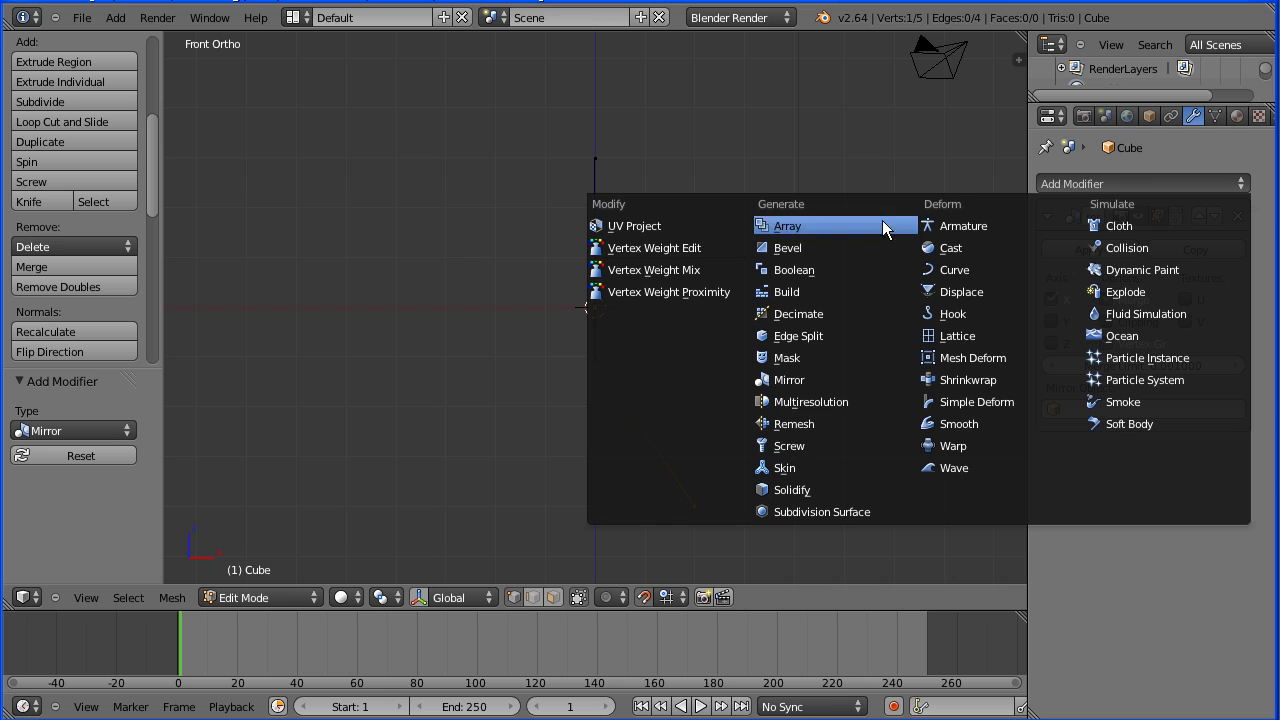
left_click(873, 467)
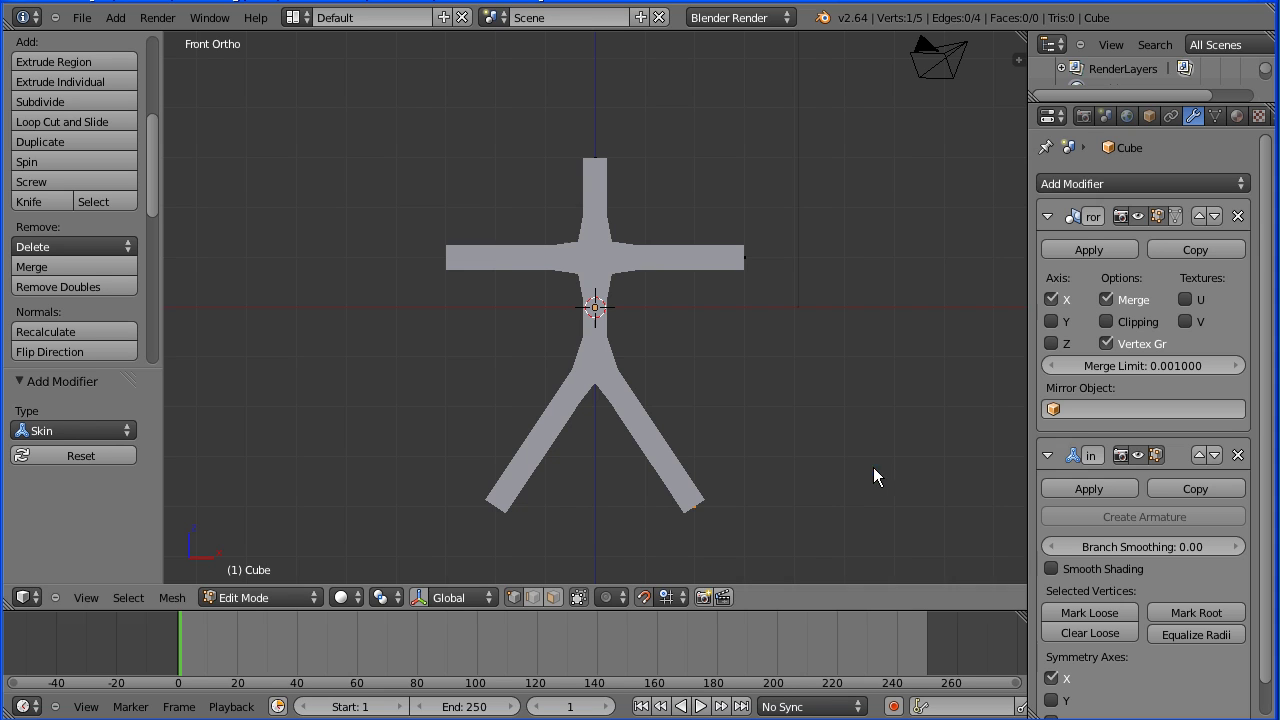
left_click(1108, 186)
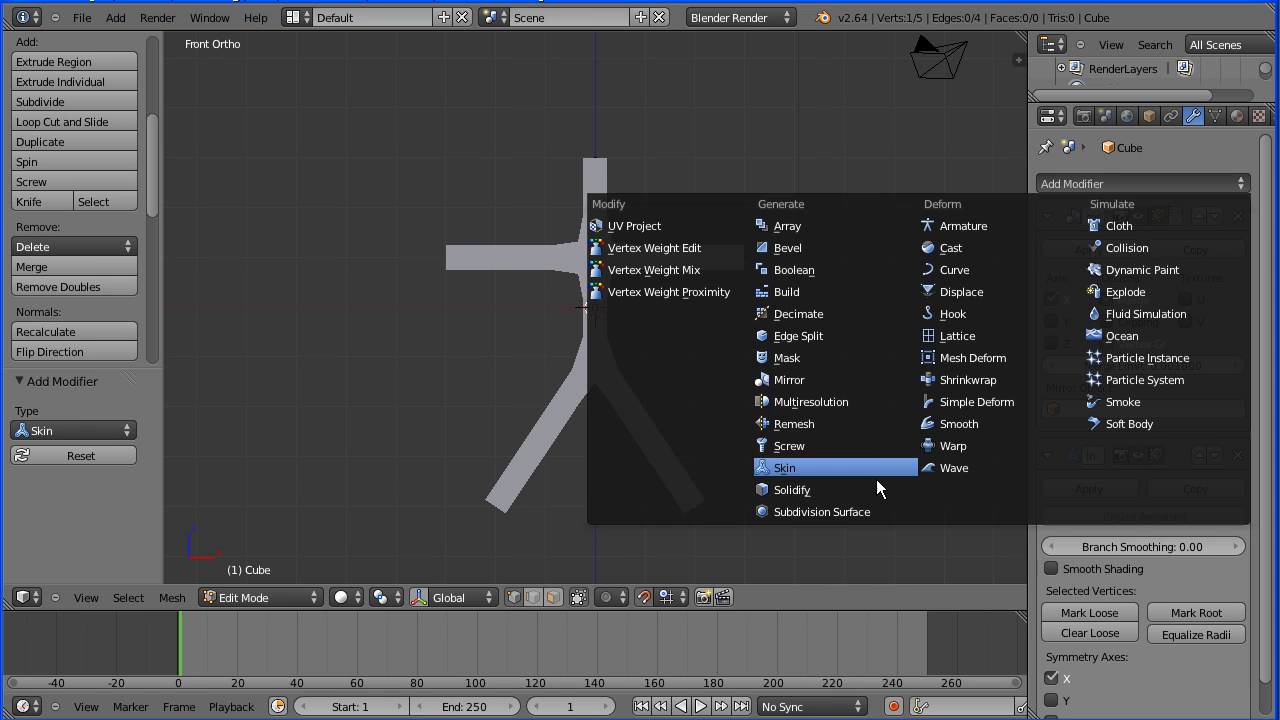
left_click(876, 514)
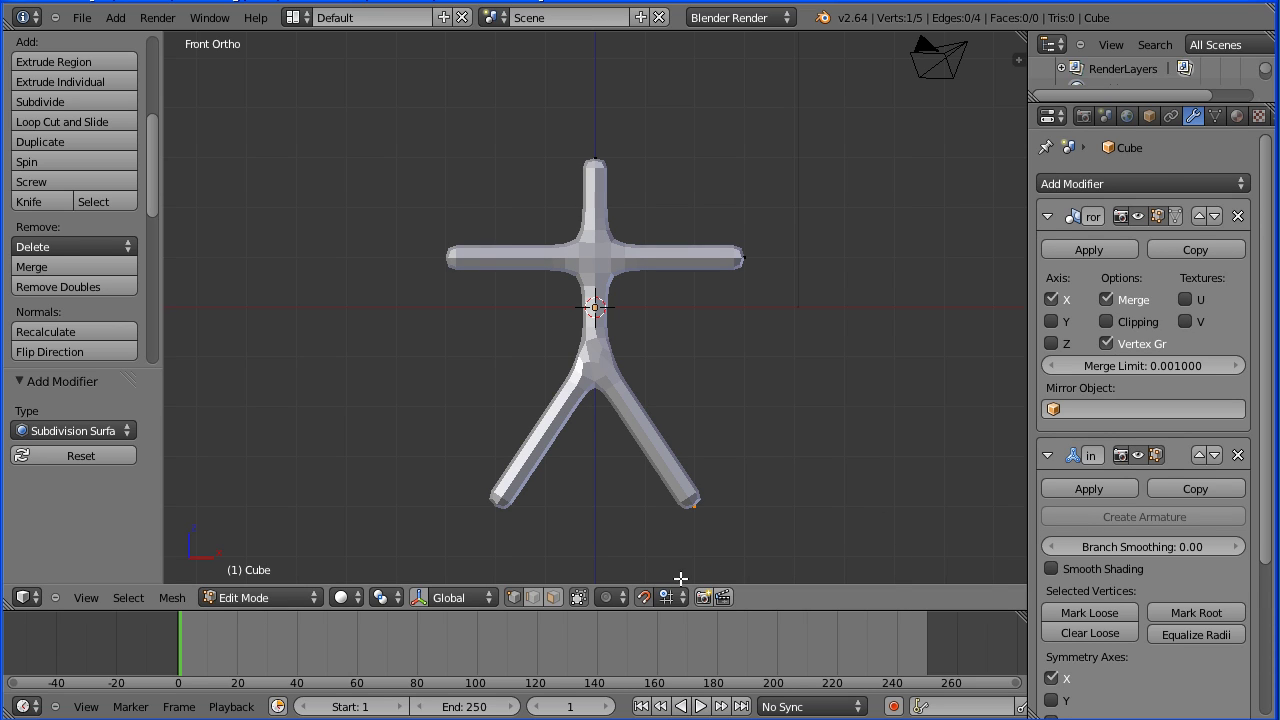
Set the viewport shading to Wireframe while staying in Edit Mode.
left_click(343, 596)
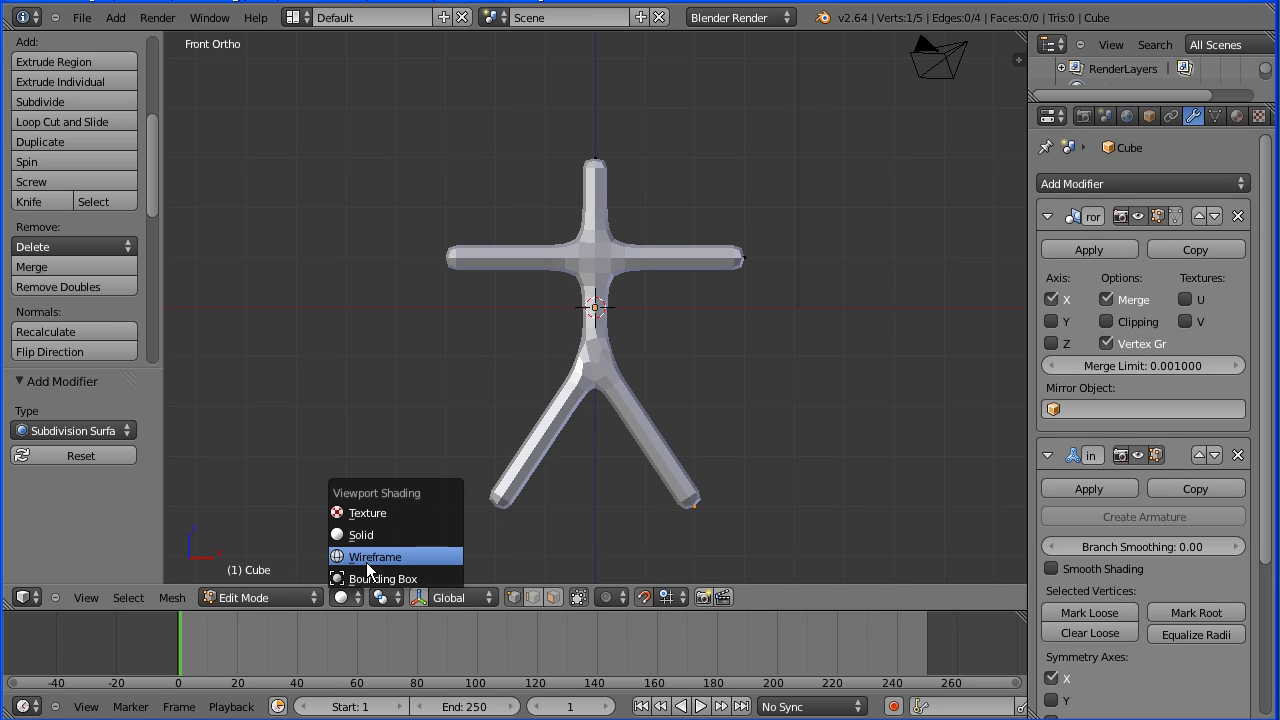
left_click(407, 556)
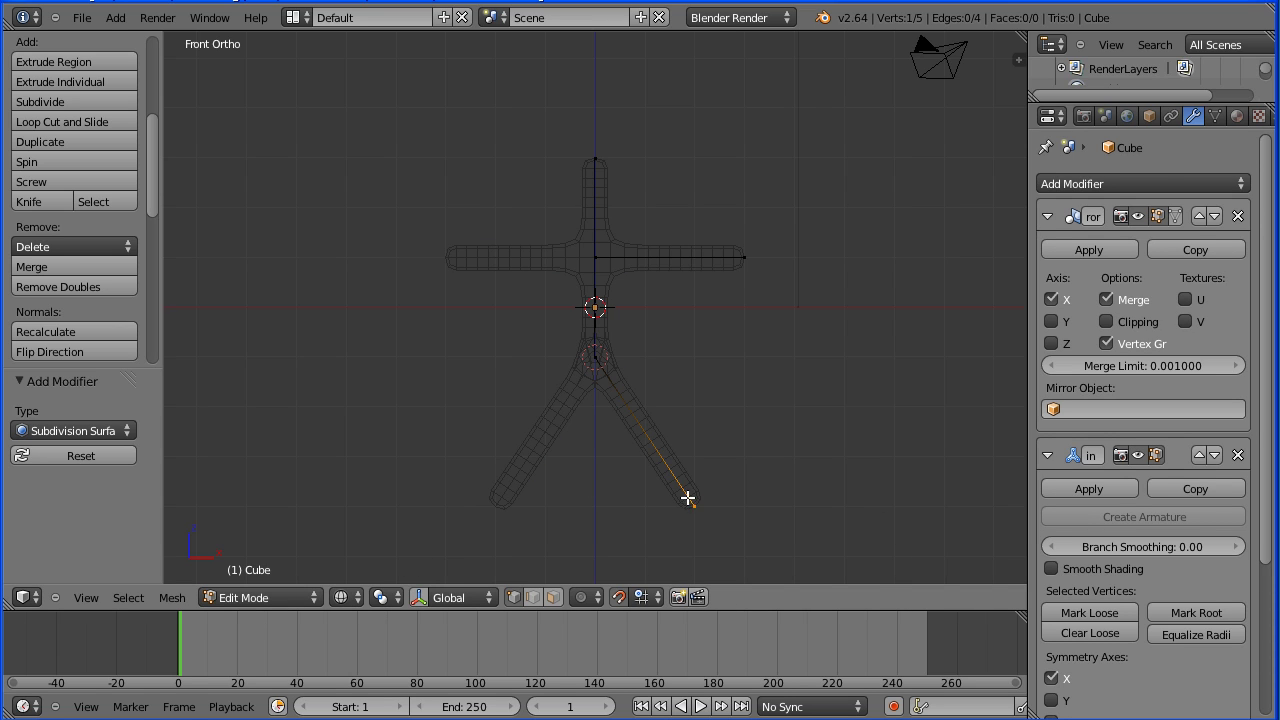
key("Tab")
key("Tab")
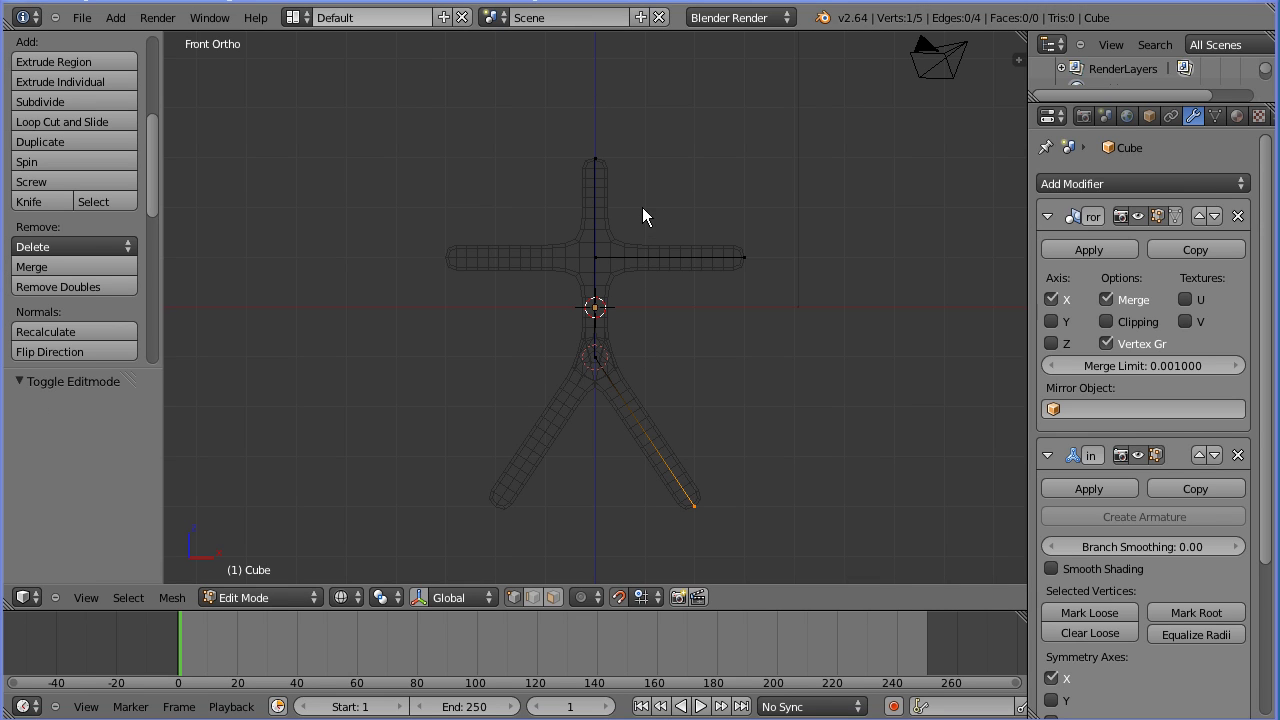
Subdivide the edge between the top head vertex and the shoulder vertex with one cut.
right_click(598, 158)
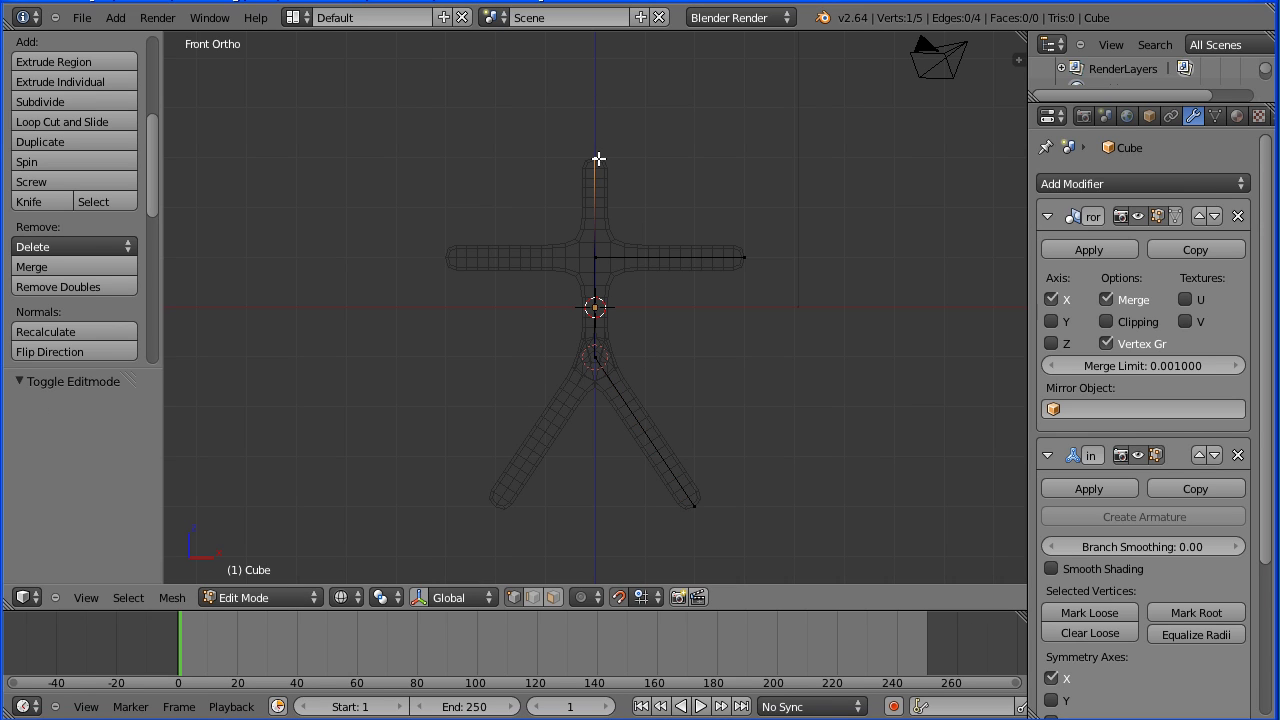
right_click(595, 258, "shift")
left_click(109, 100)
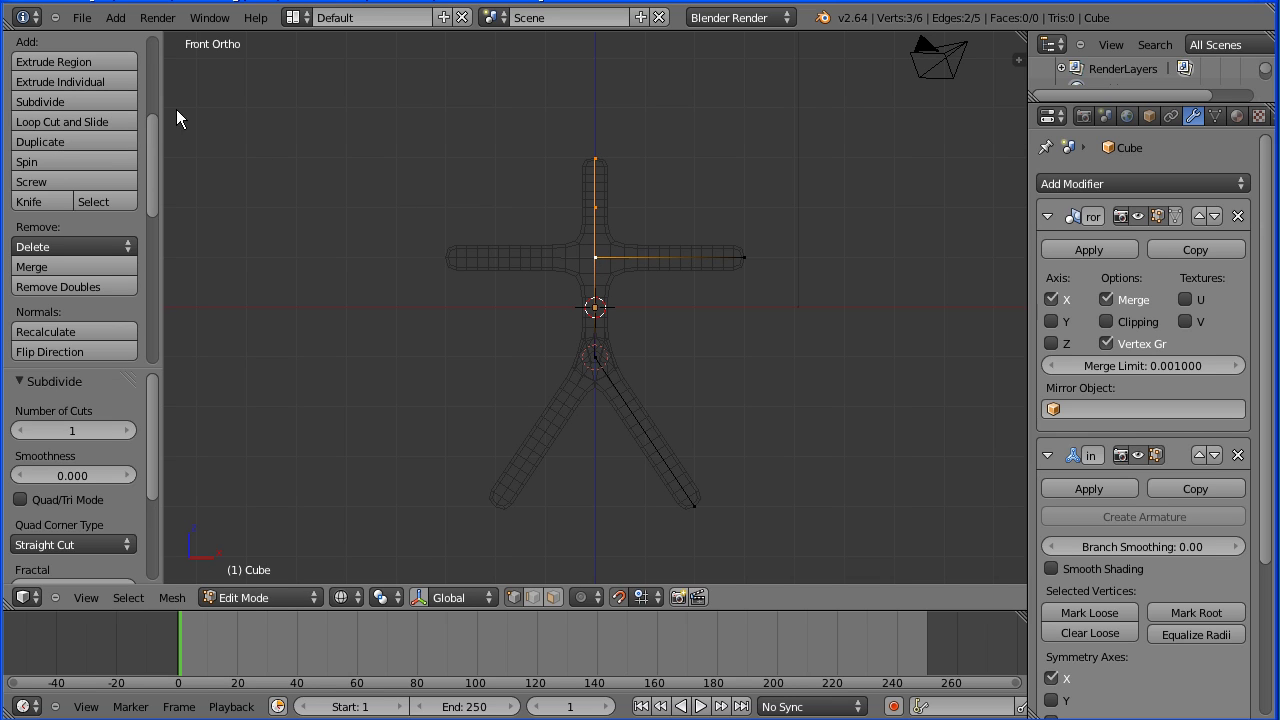
Subdivide the edge between the middle head vertex and the shoulder vertex with one cut to create a neck vertex.
right_click(594, 206)
right_click(596, 257, "shift")
key("w")
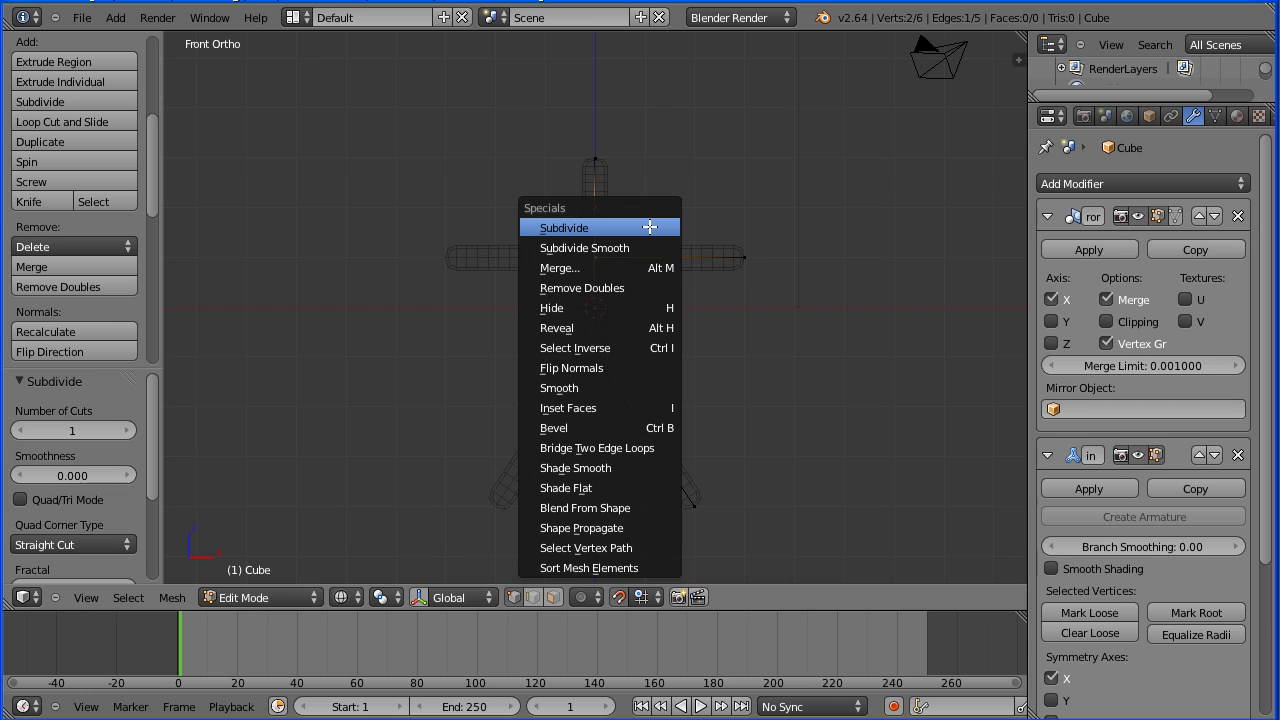
left_click(650, 225)
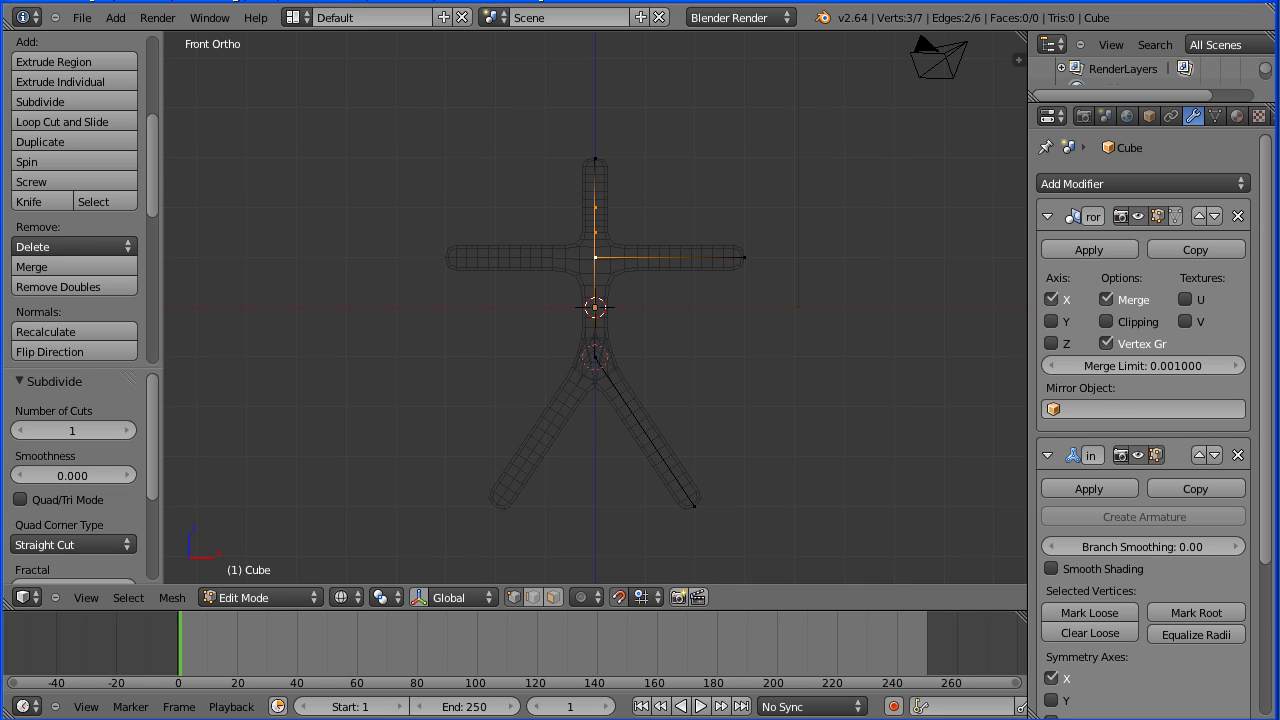
key("Tab")
key("Tab")
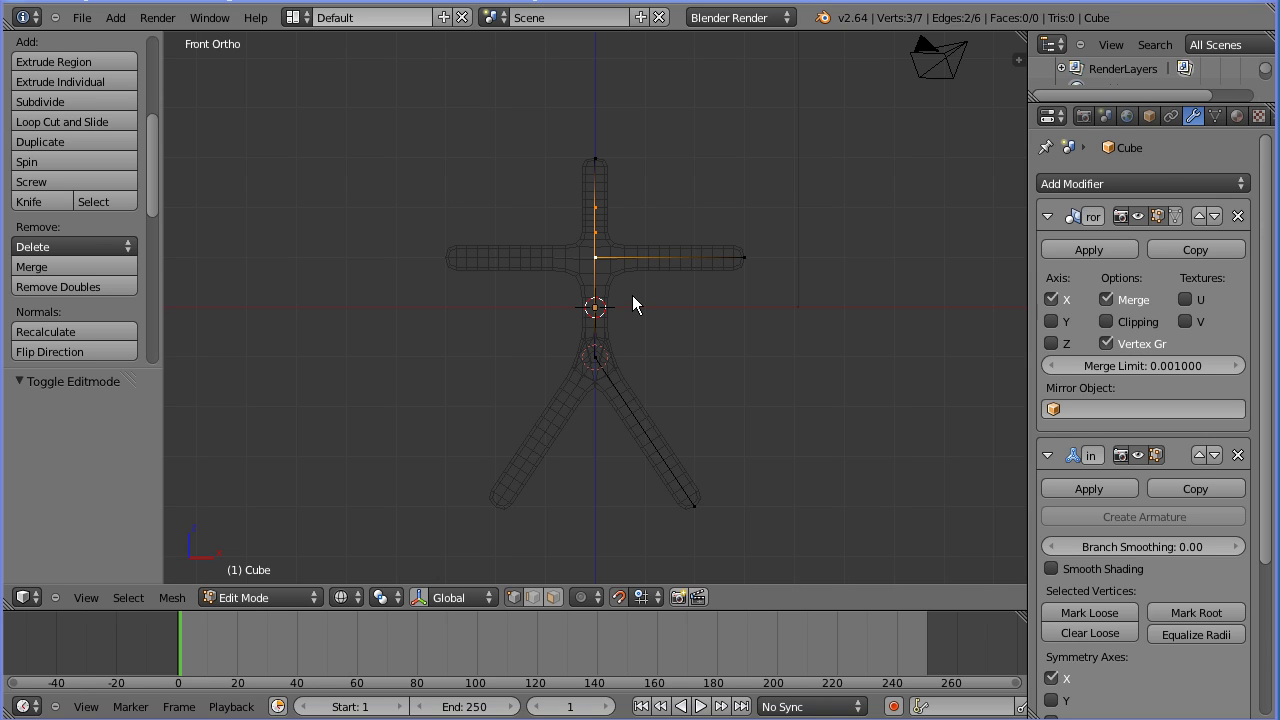
Resize the skin at the central shoulder vertex by a factor of 1.1.
right_click(595, 258)
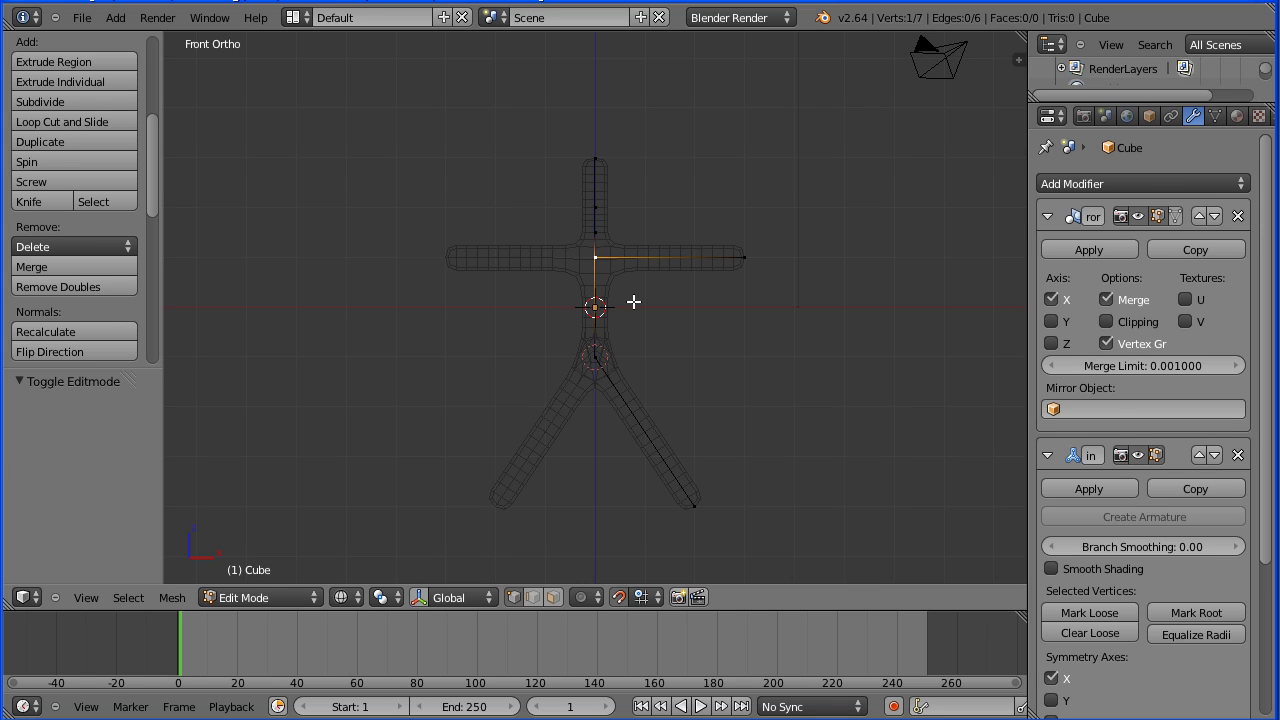
key("ctrl+a")
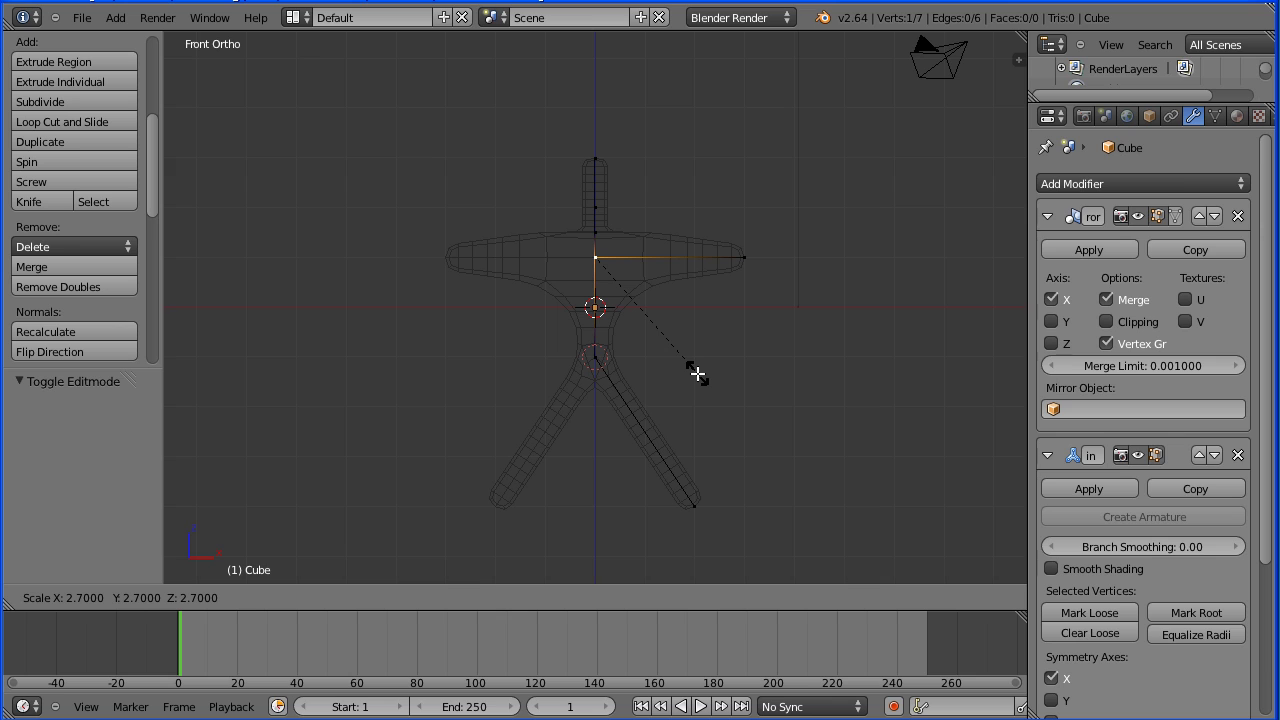
type("1.")
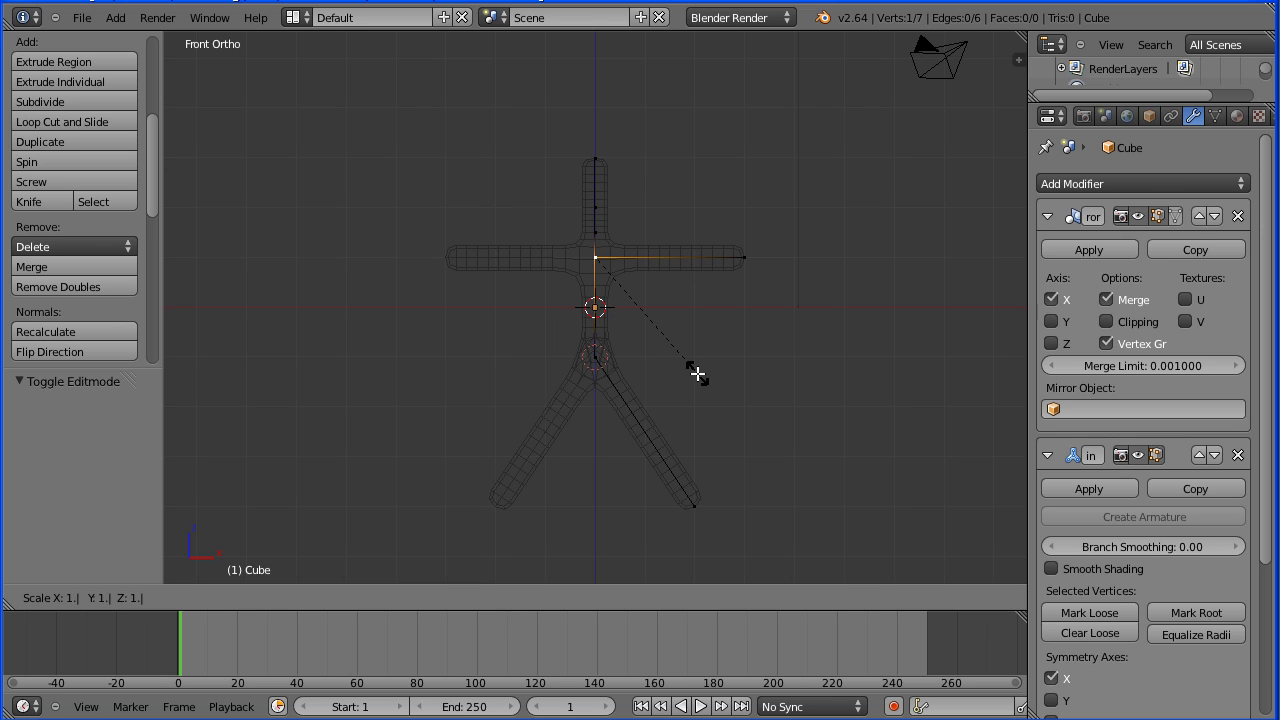
type("1")
key("Return")
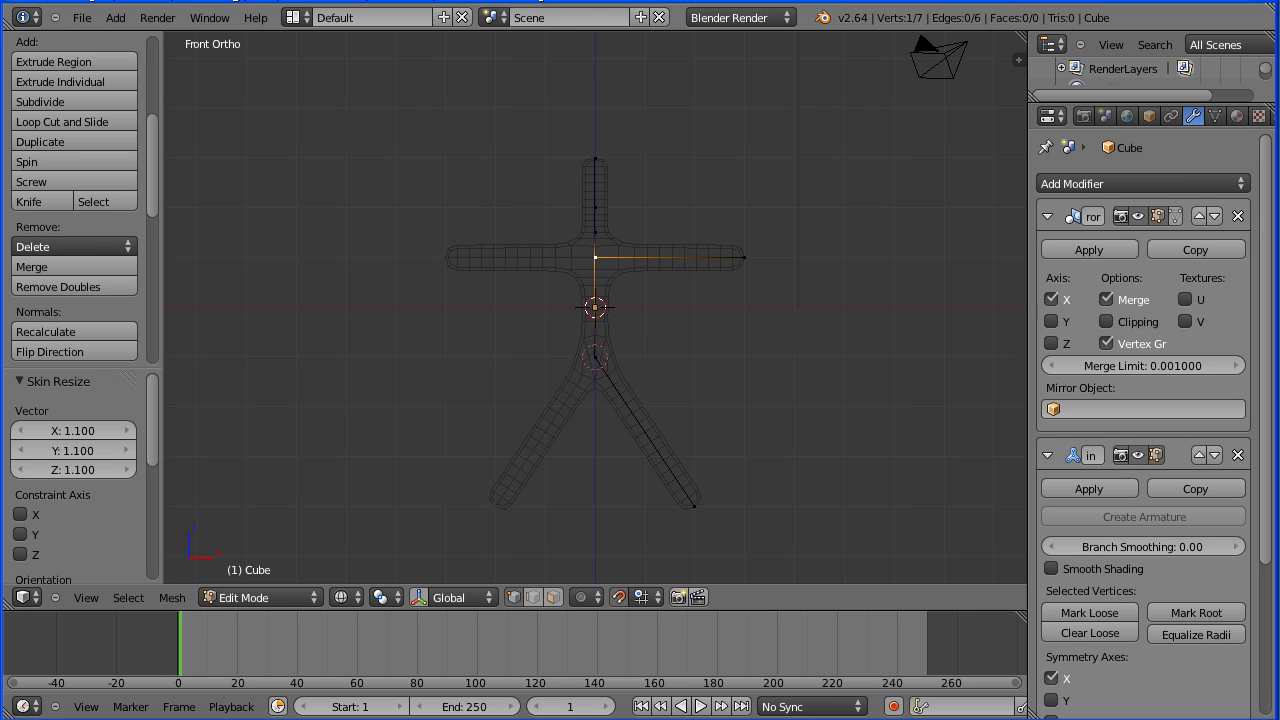
key("Tab")
key("Tab")
Turn off snapping and move the middle head vertex 0.2 units up along Z.
right_click(597, 207)
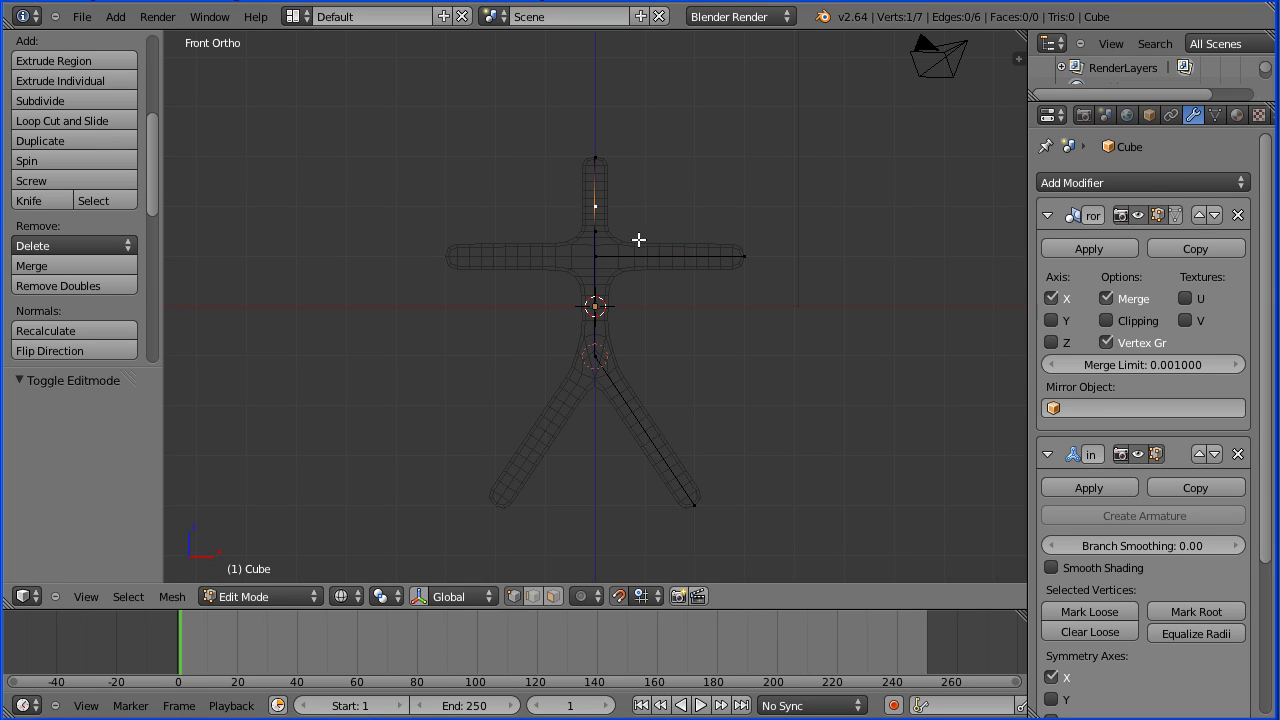
left_click(620, 597)
key("g")
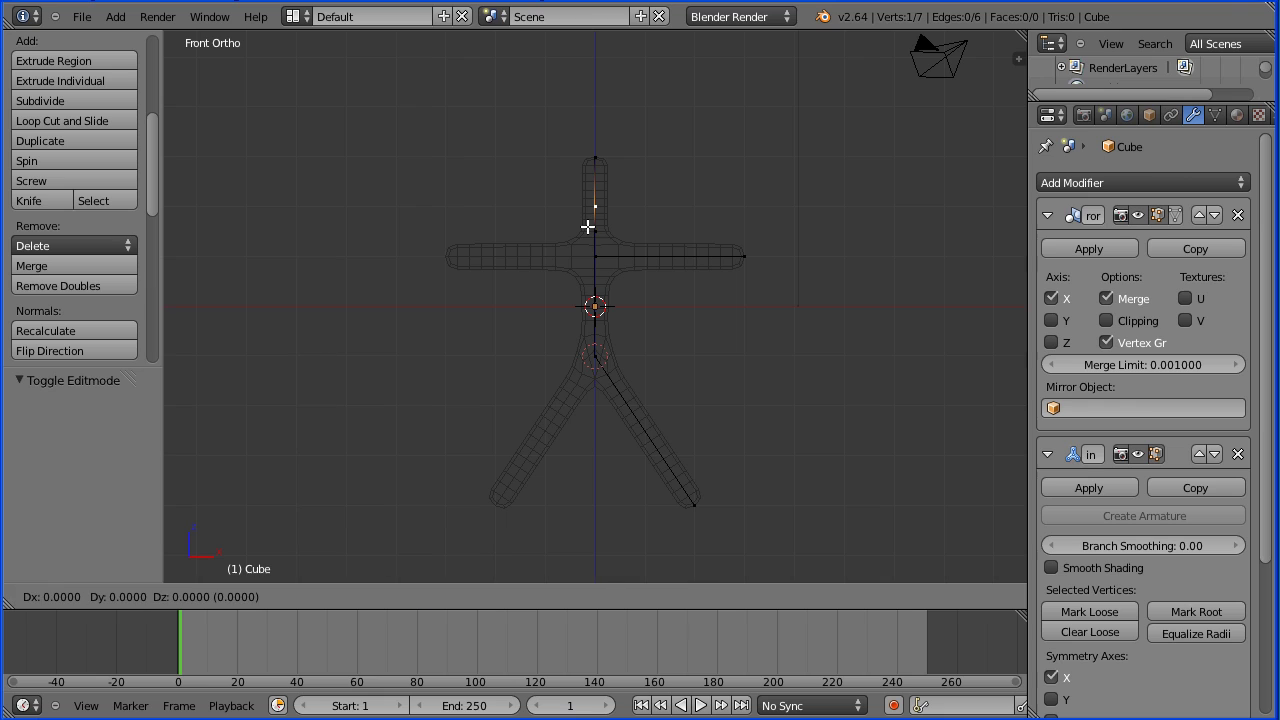
key("z")
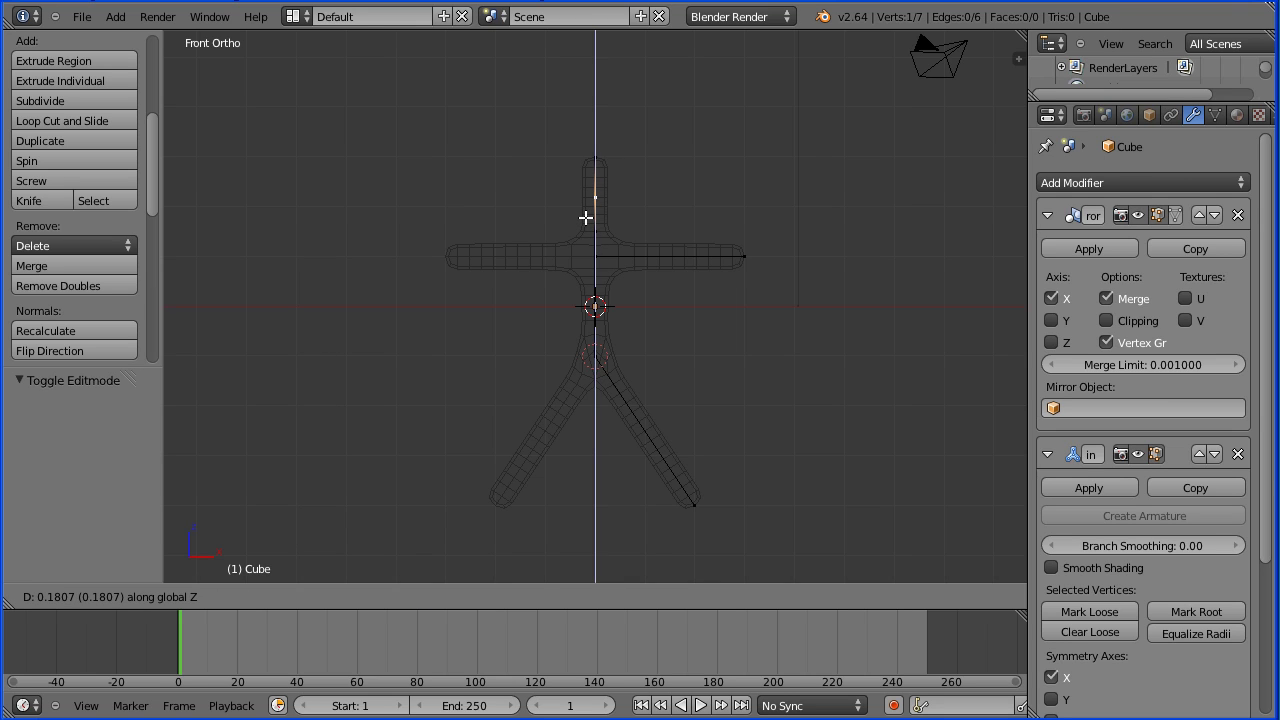
type("0.")
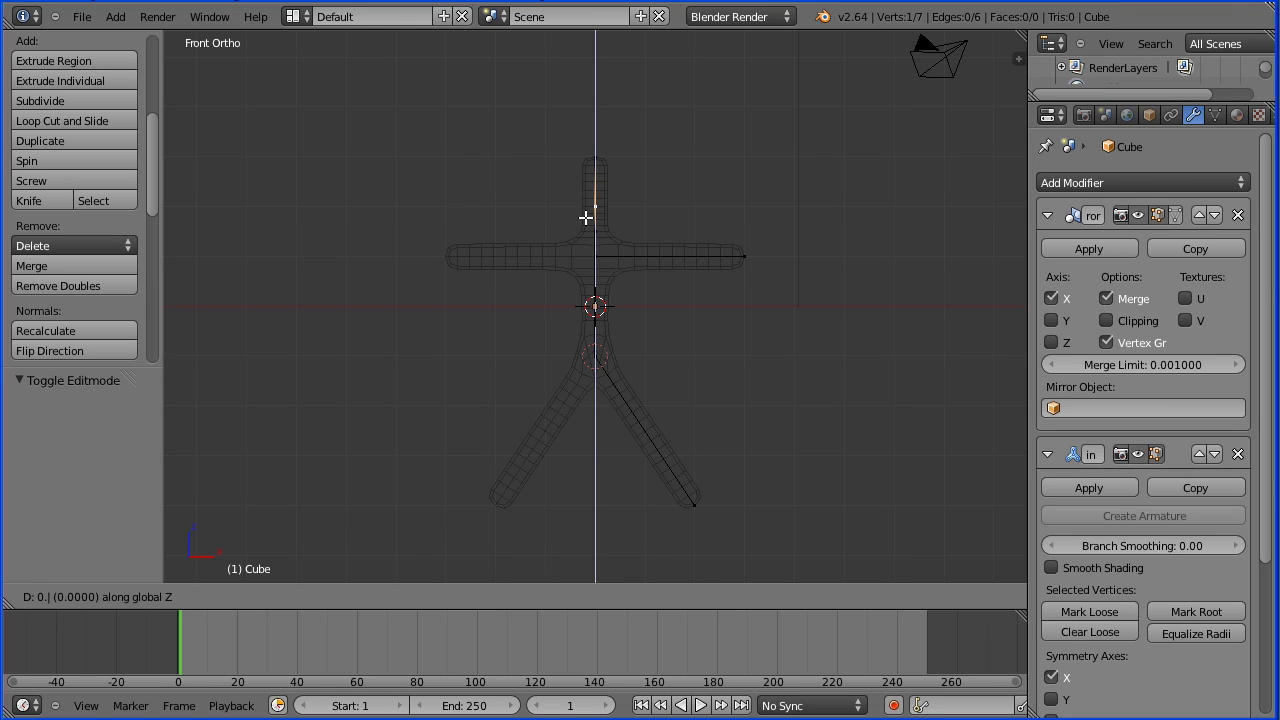
type("2")
key("Return")
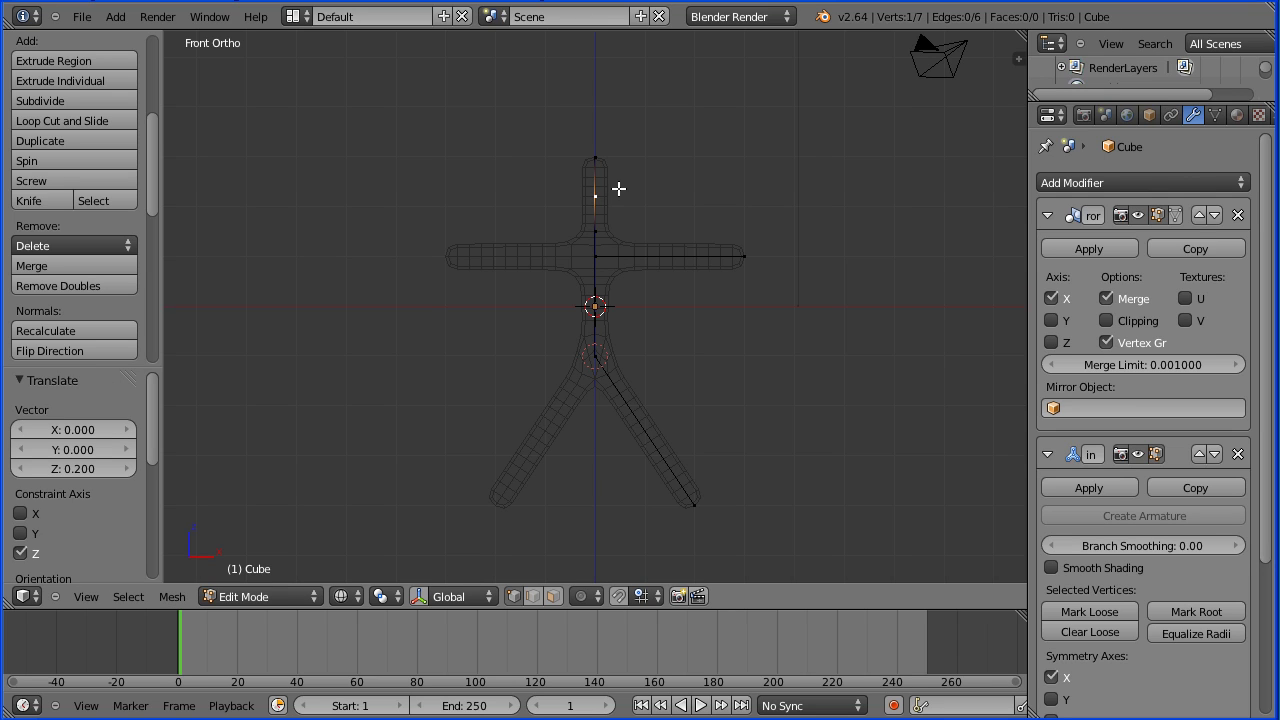
Enlarge the skin around the middle head vertex by a factor of 2.5.
key("s")
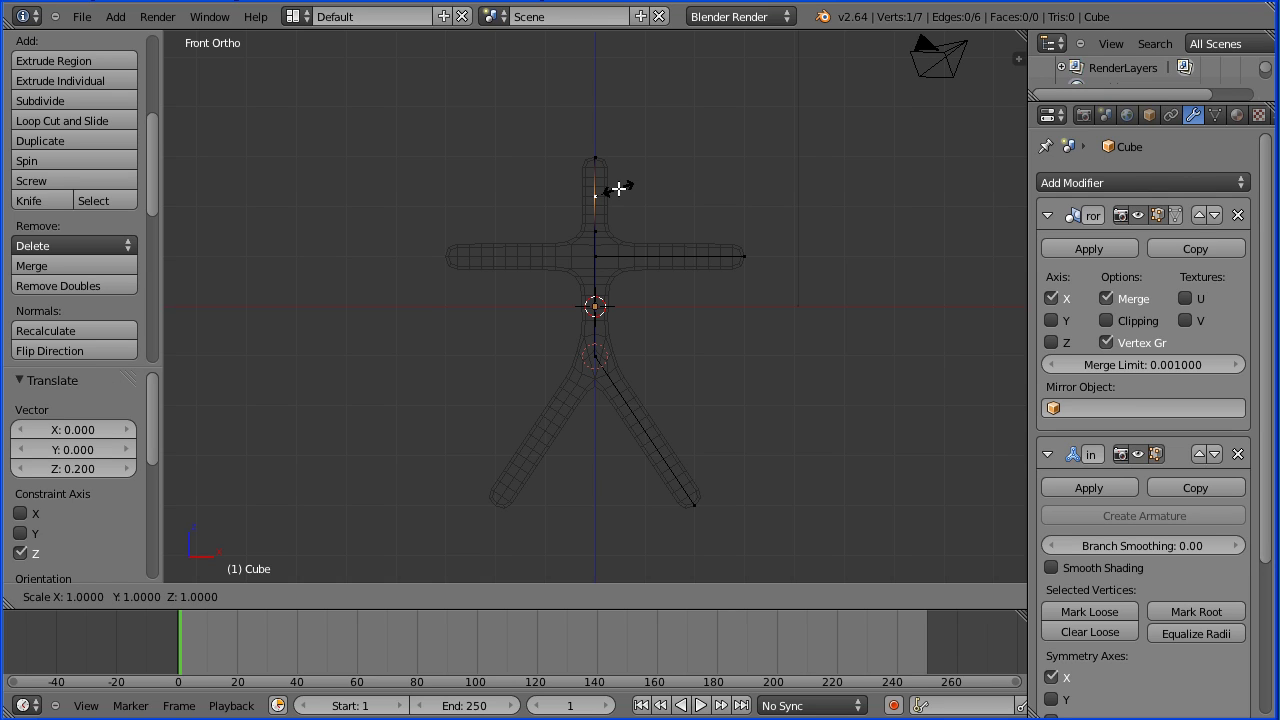
type("2.")
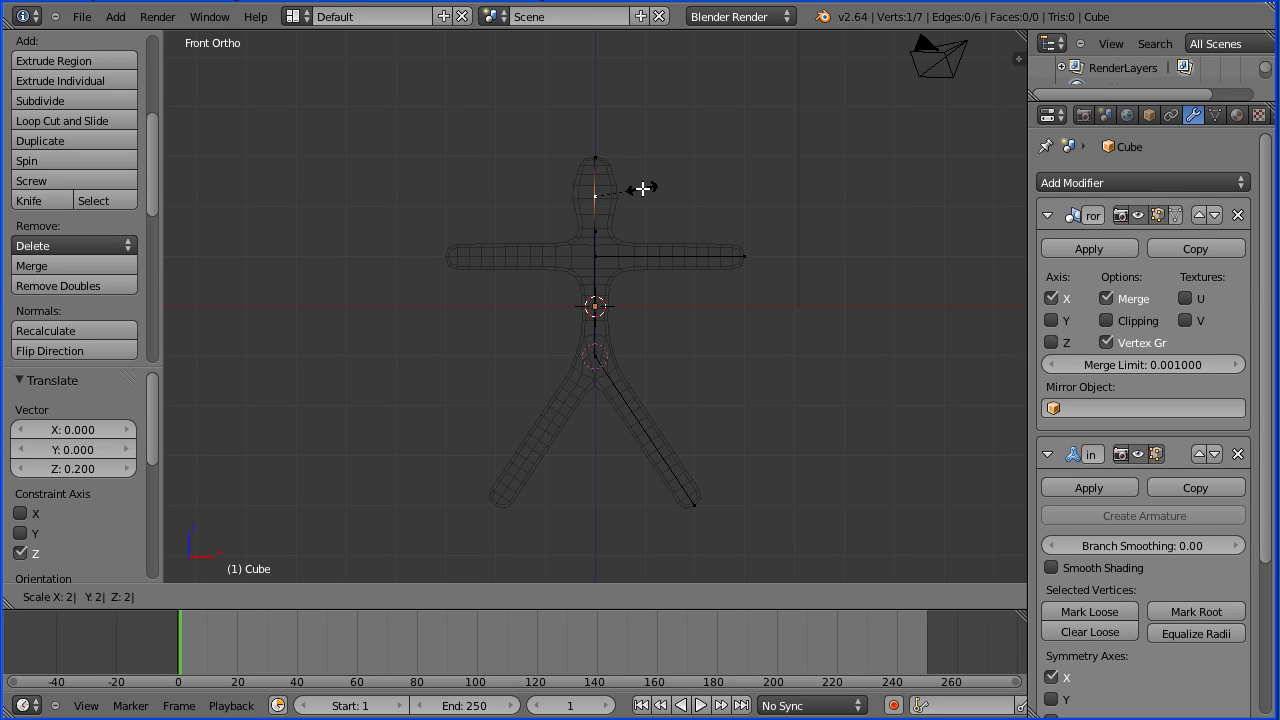
type("5")
key("Return")
key("Tab")
key("Tab")
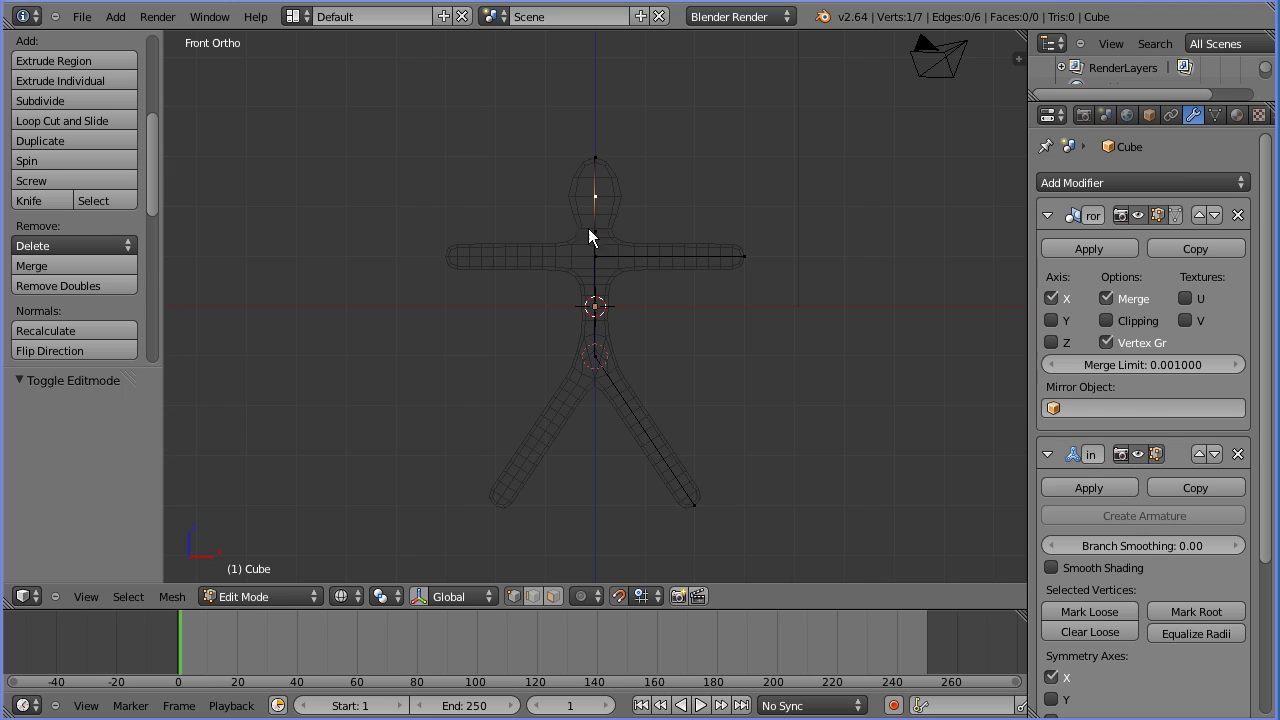
Shrink the skin at the neck vertex just above the shoulders to a factor of 0.8.
right_click(596, 231)
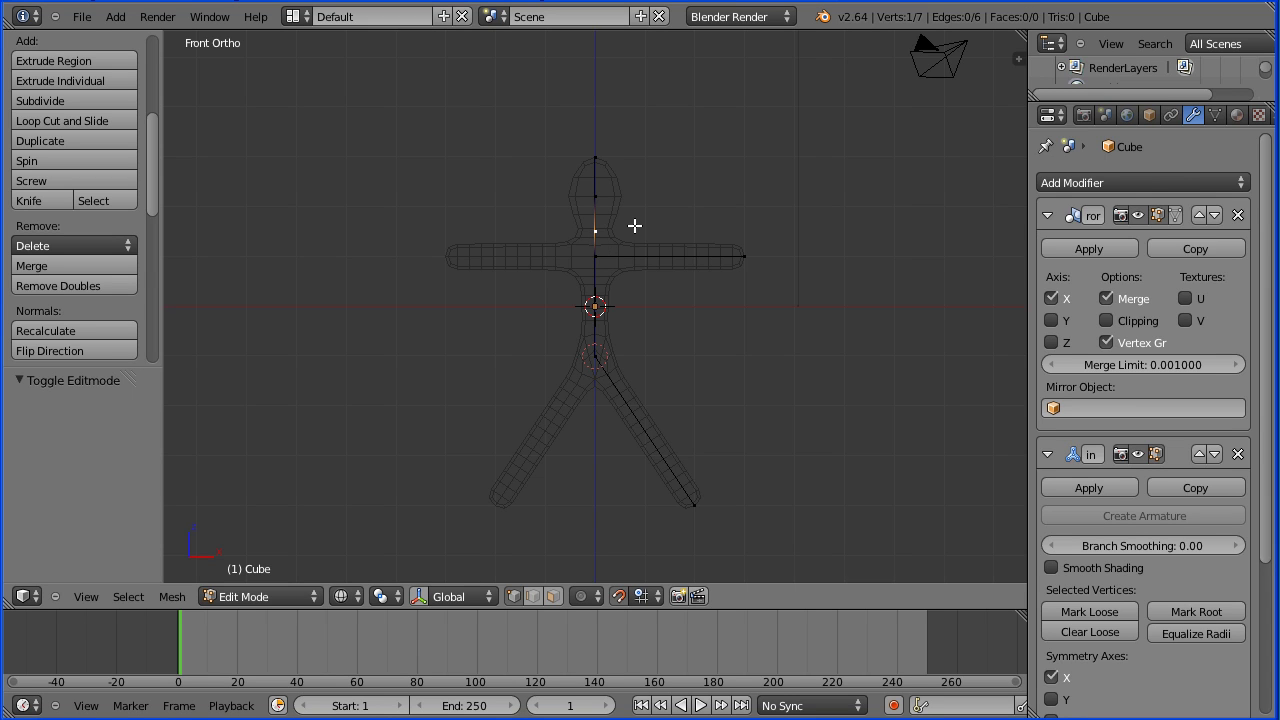
key("s")
type("0.8")
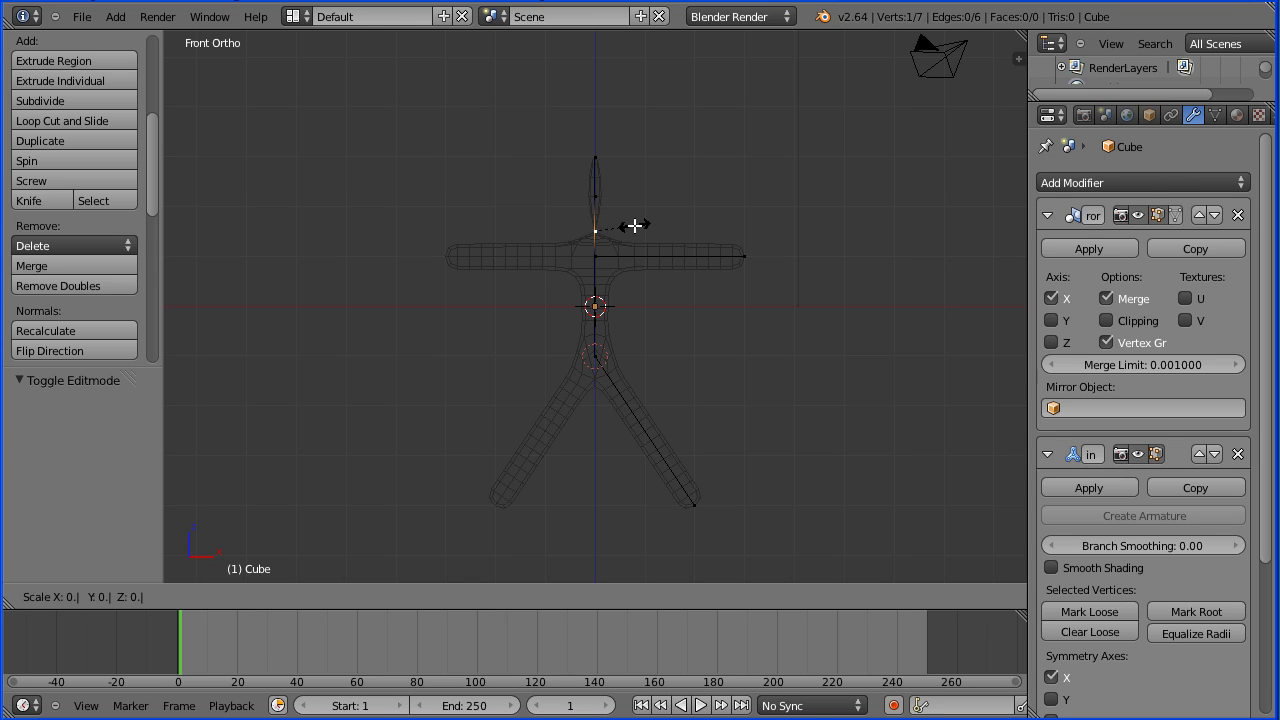
key("Return")
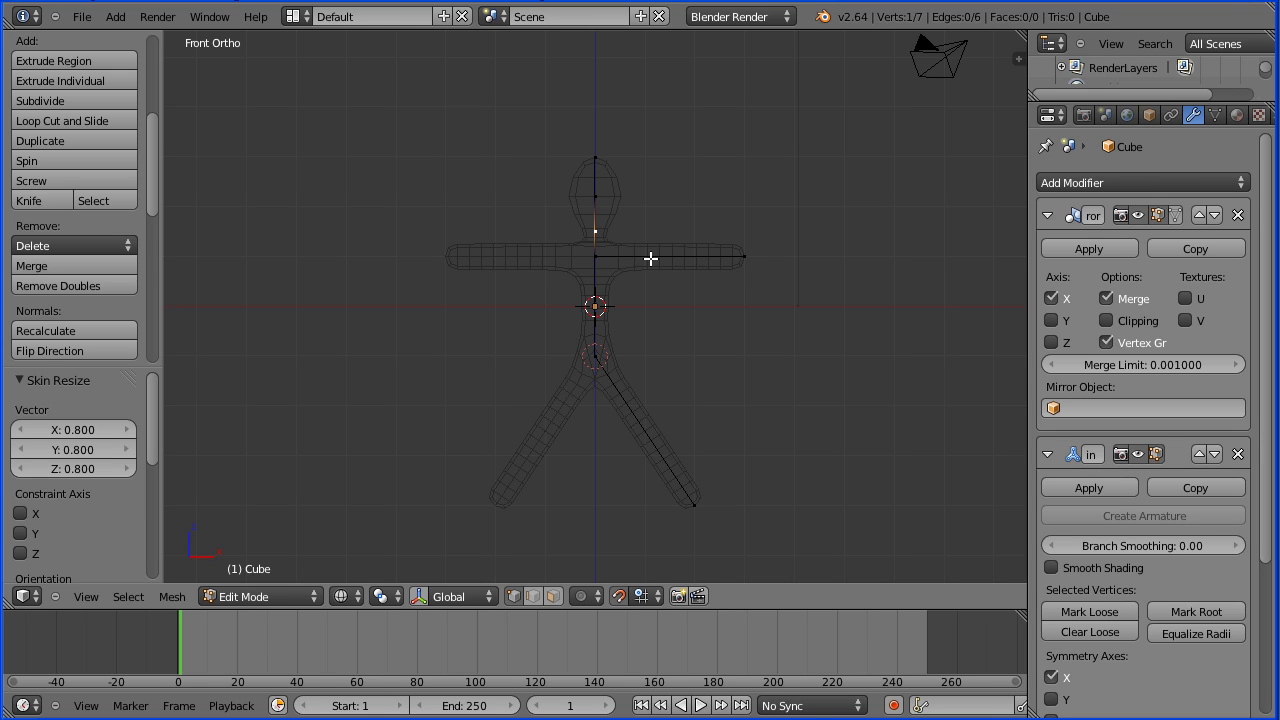
Subdivide the arm edge between the shoulder vertex and the hand vertex with one cut.
right_click(596, 257)
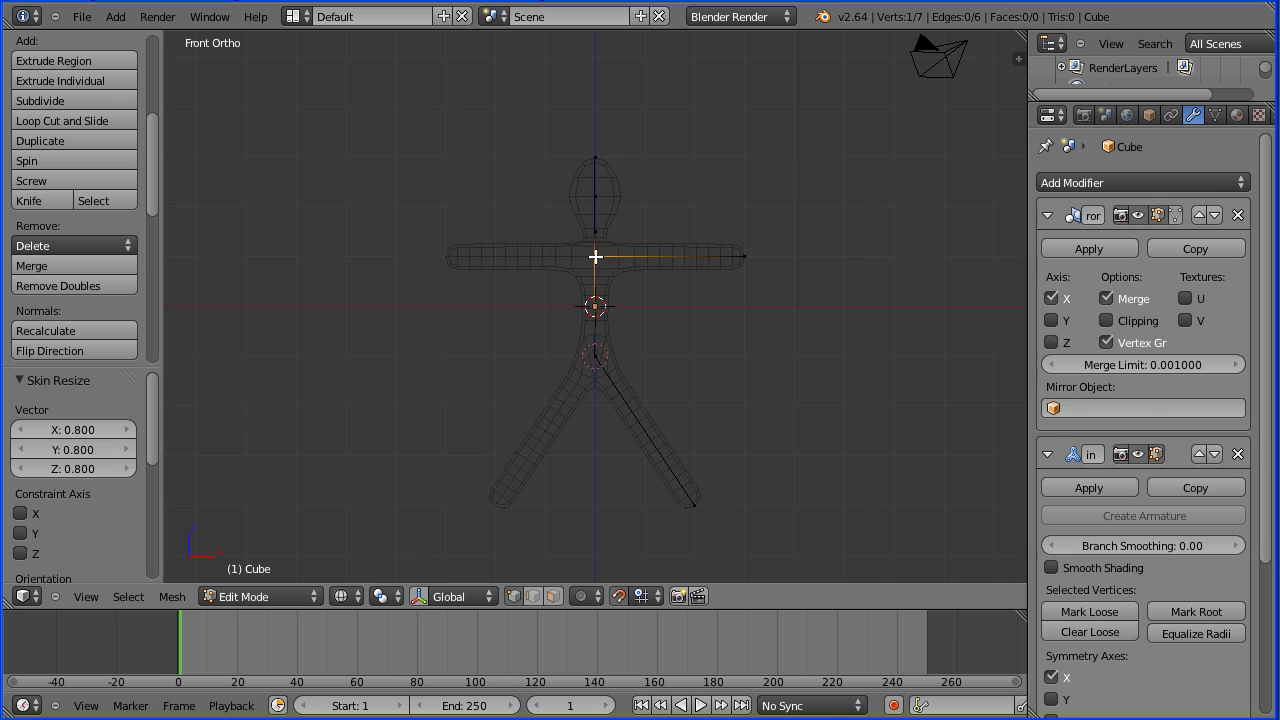
right_click(745, 257, "shift")
key("w")
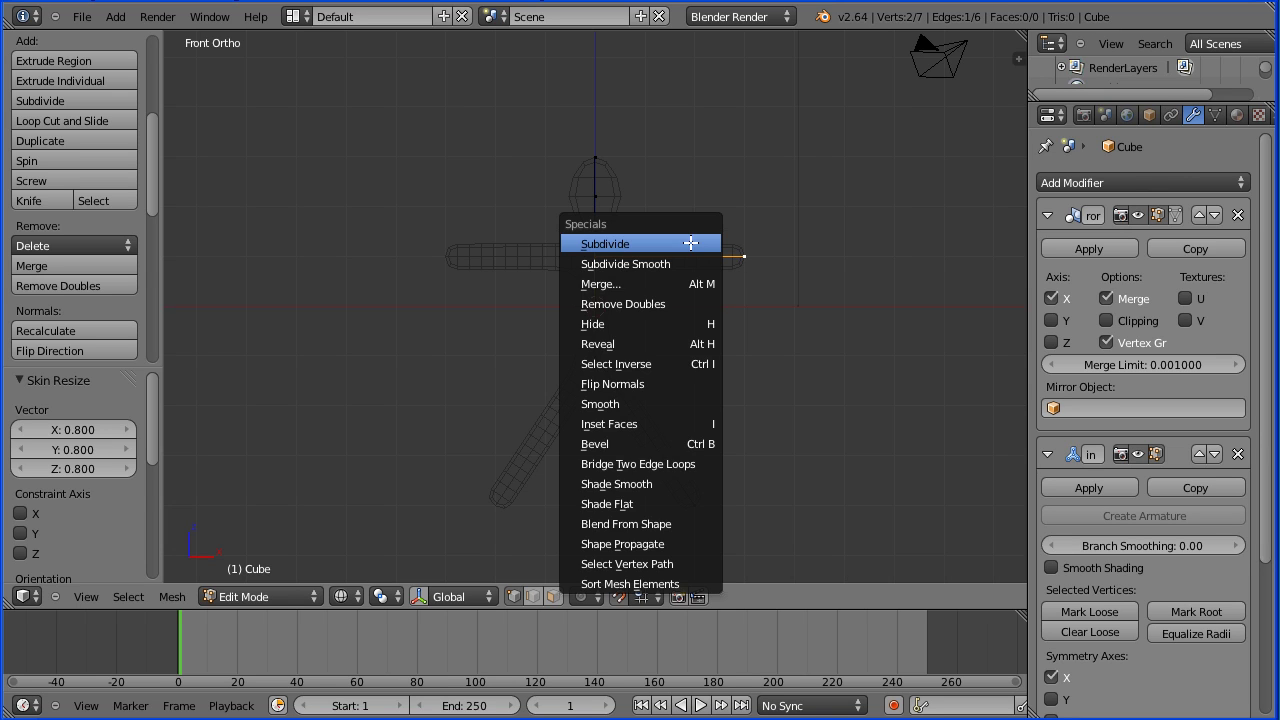
left_click(689, 243)
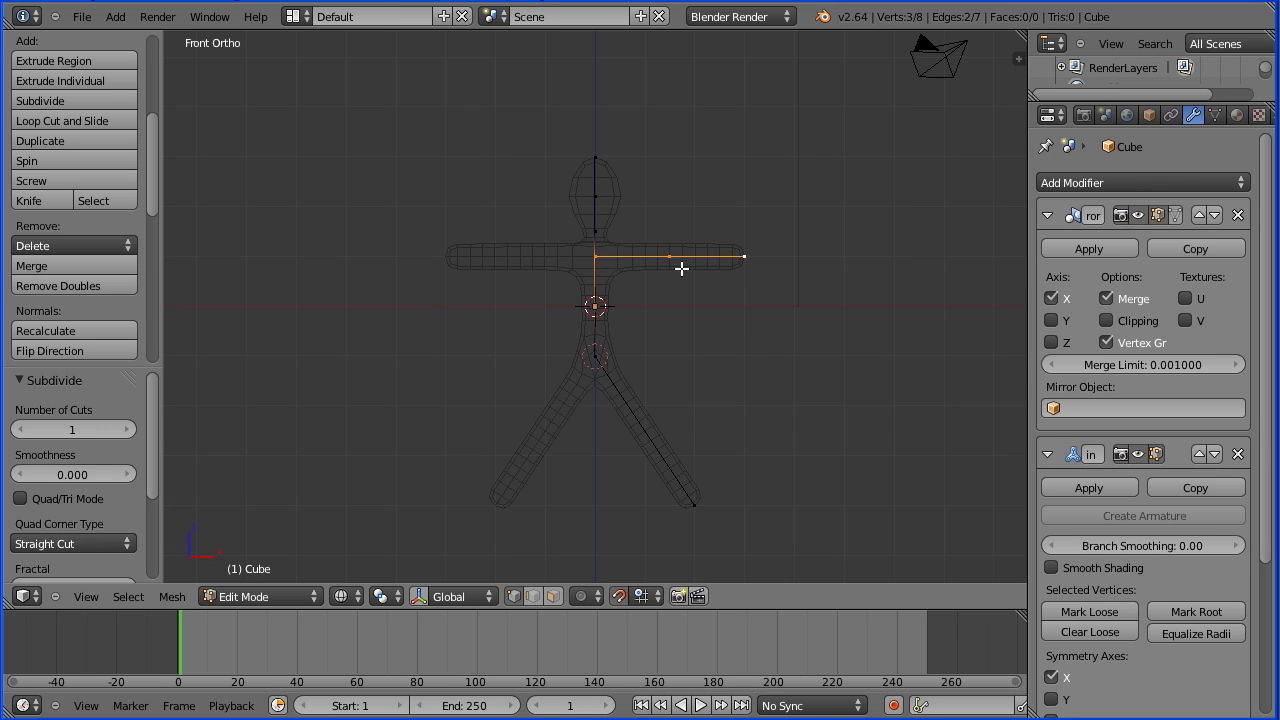
Subdivide the leg edge between the hip vertex and the foot vertex to create a knee vertex.
right_click(596, 356)
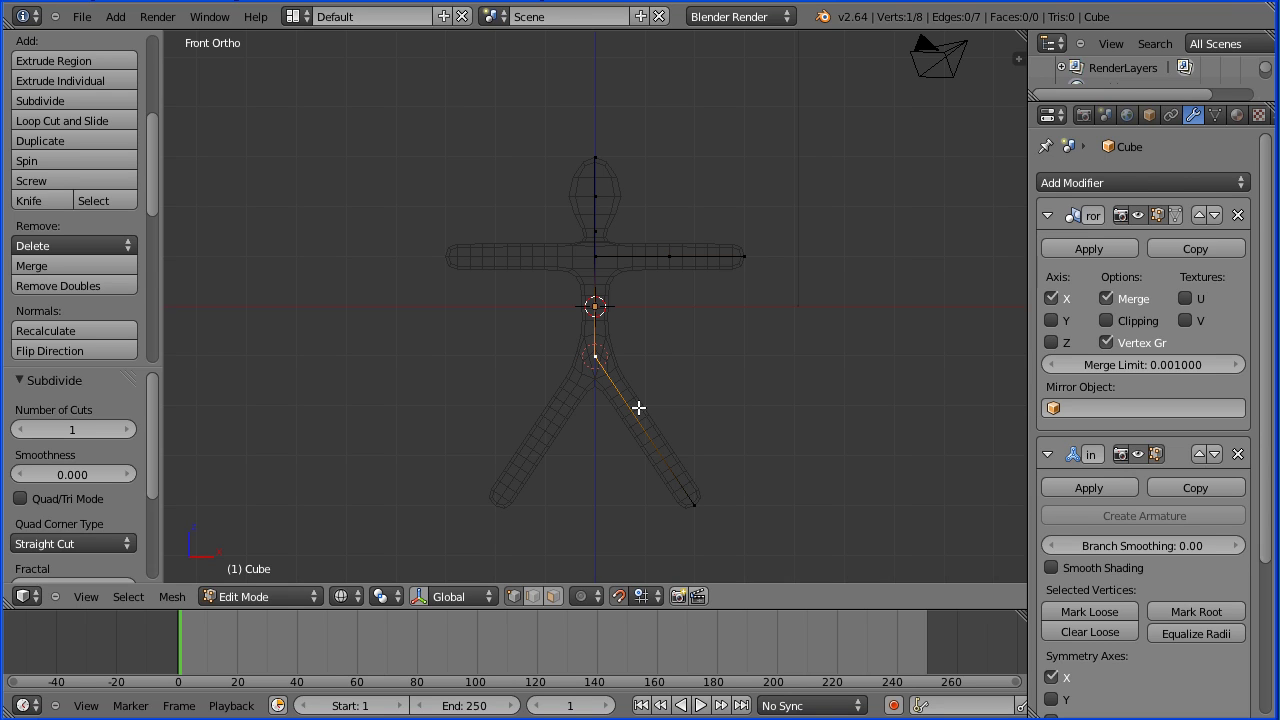
right_click(695, 505, "shift")
key("w")
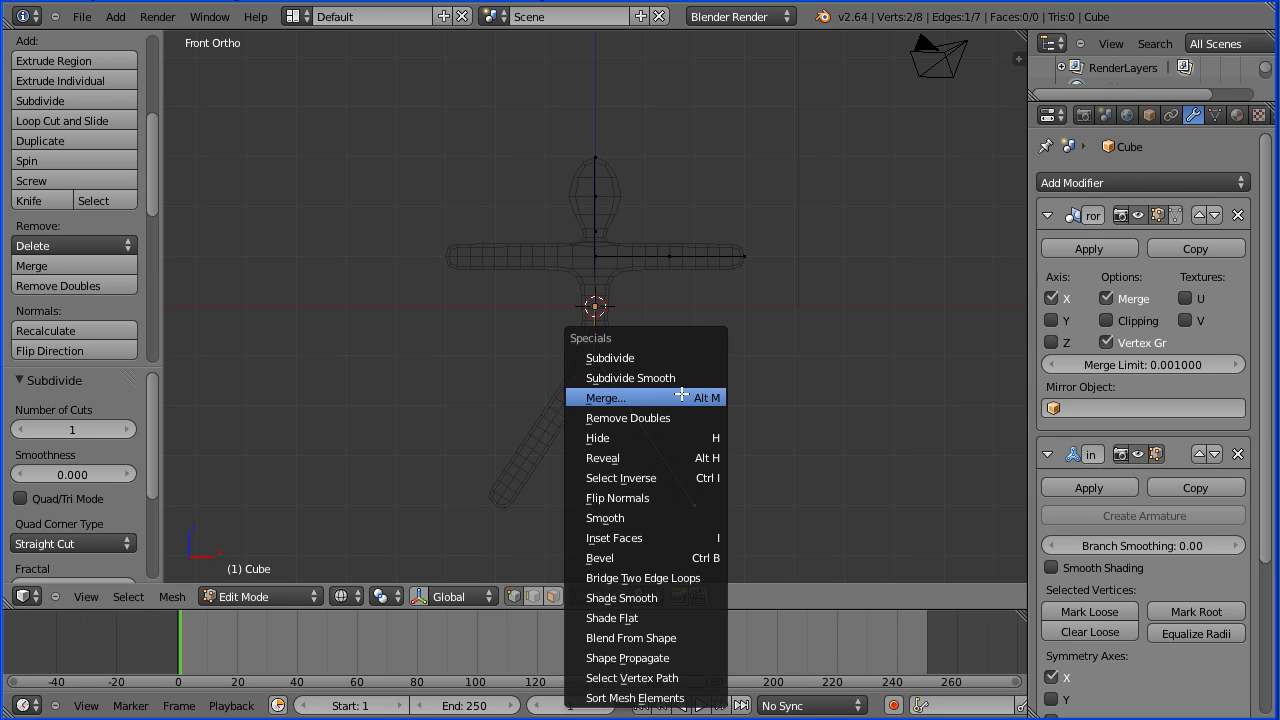
left_click(670, 357)
key("Tab")
key("Tab")
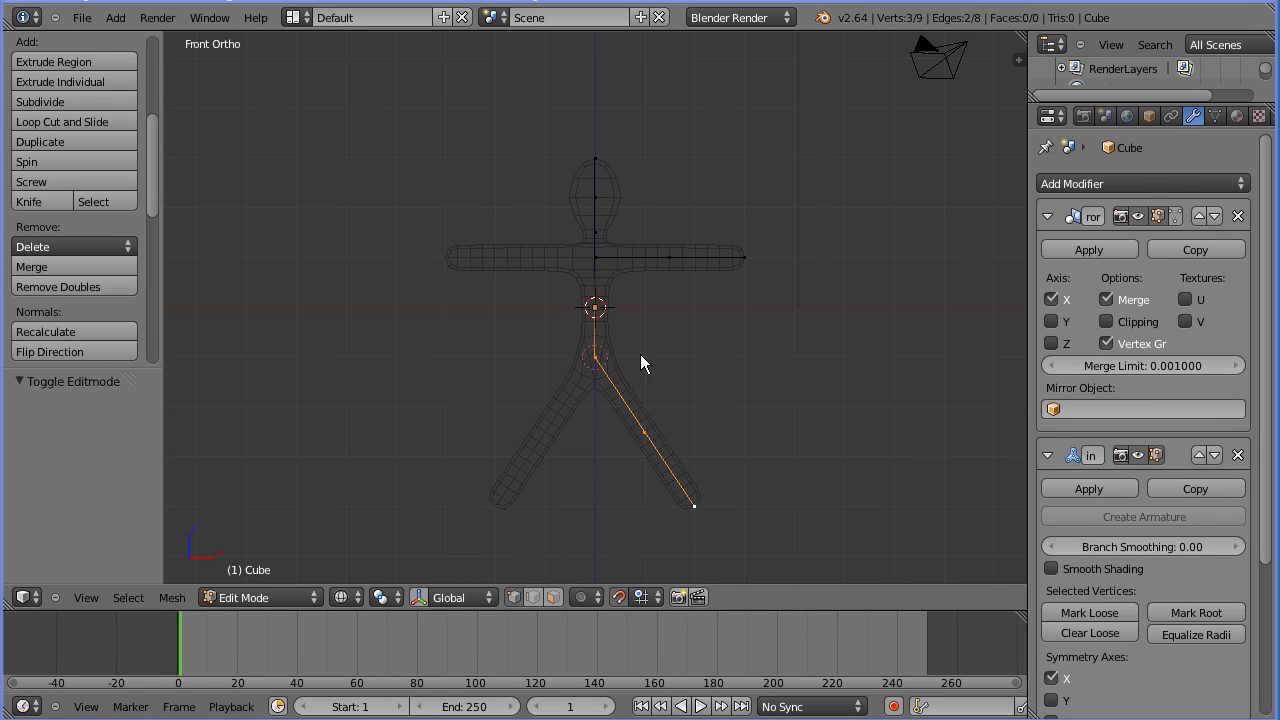
Shrink the skin at the elbow and hand vertices by a factor of 0.7.
right_click(668, 258)
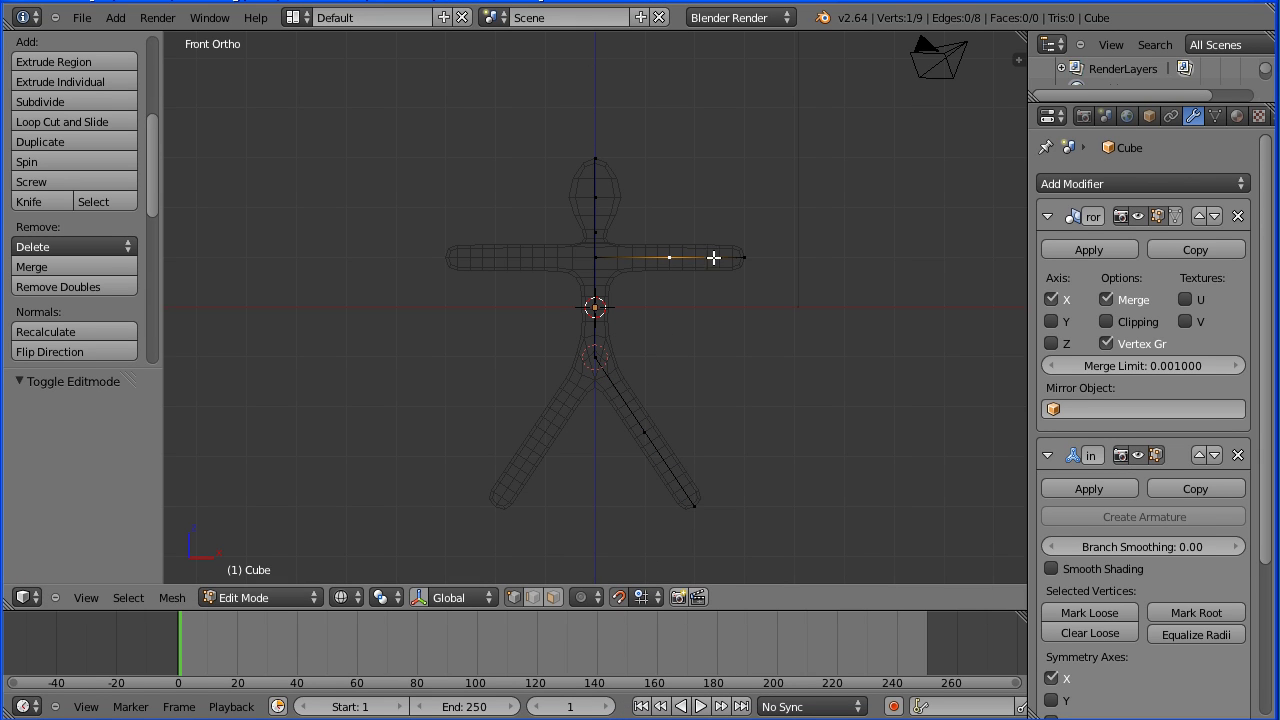
right_click(740, 260, "shift")
key("s")
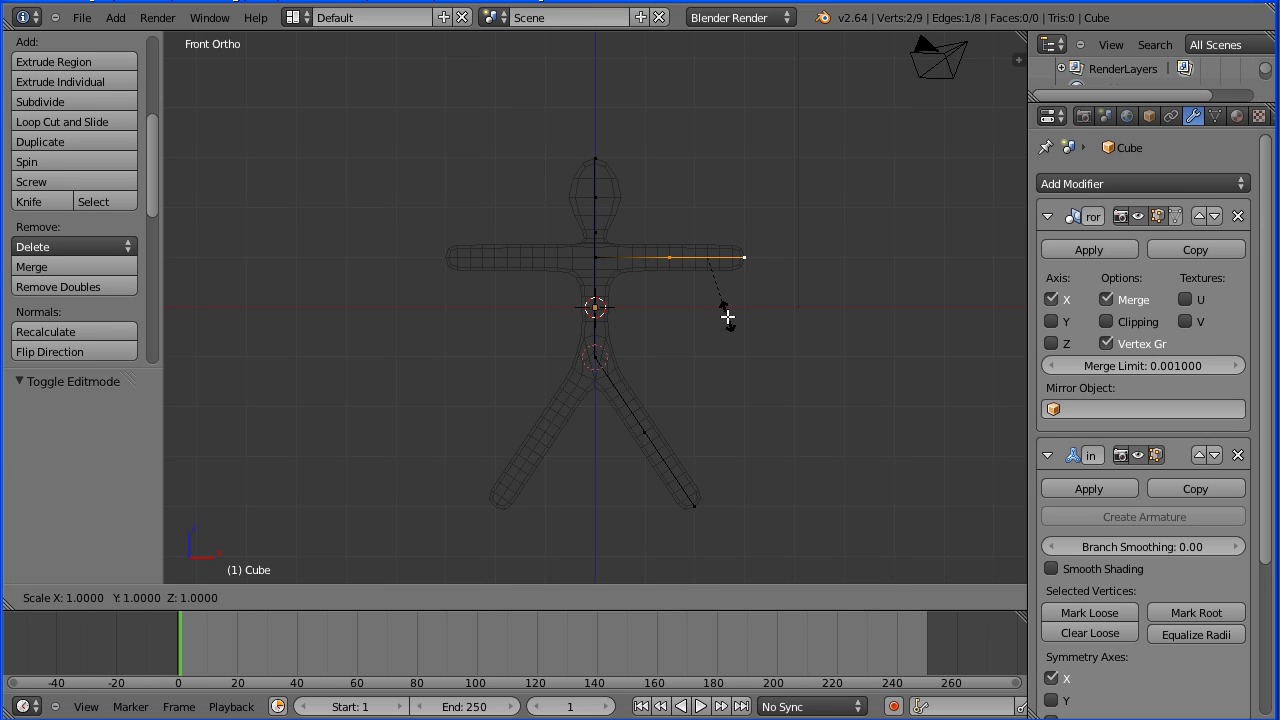
type("0.7")
key("Return")
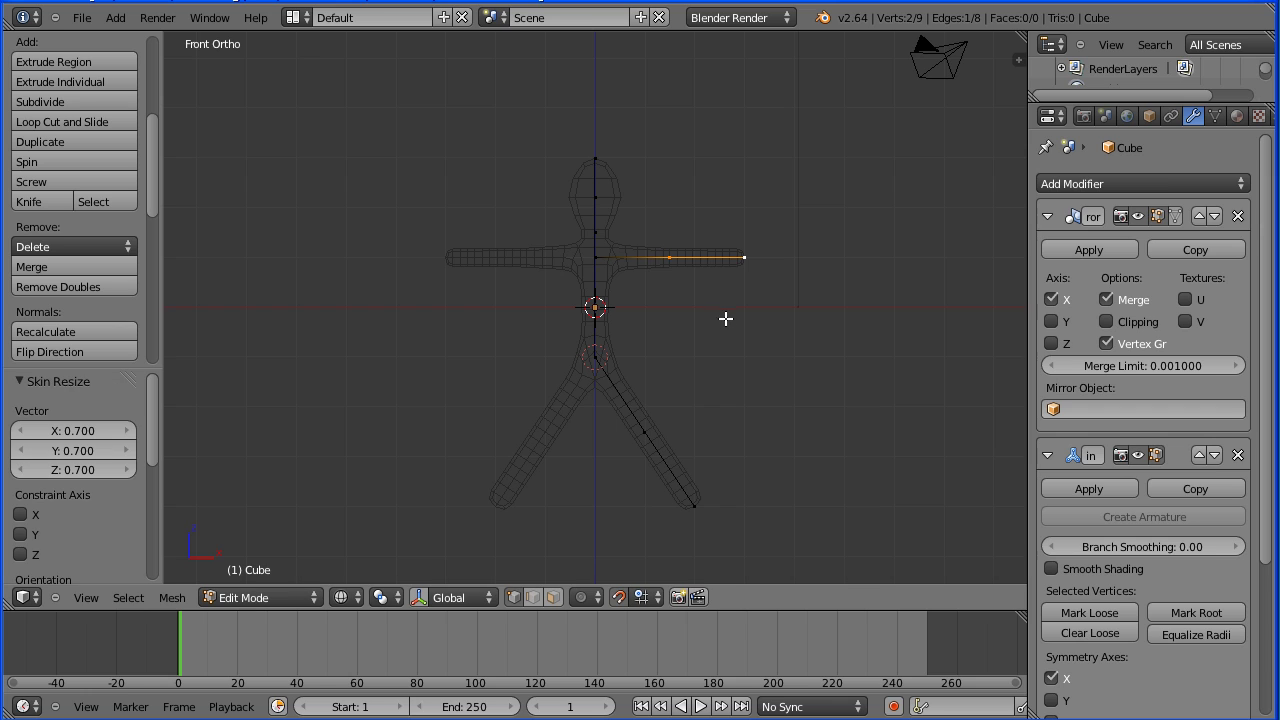
Thicken the skin at the knee and foot vertices by a factor of 1.1.
right_click(644, 431)
right_click(699, 507, "shift")
key("ctrl+a")
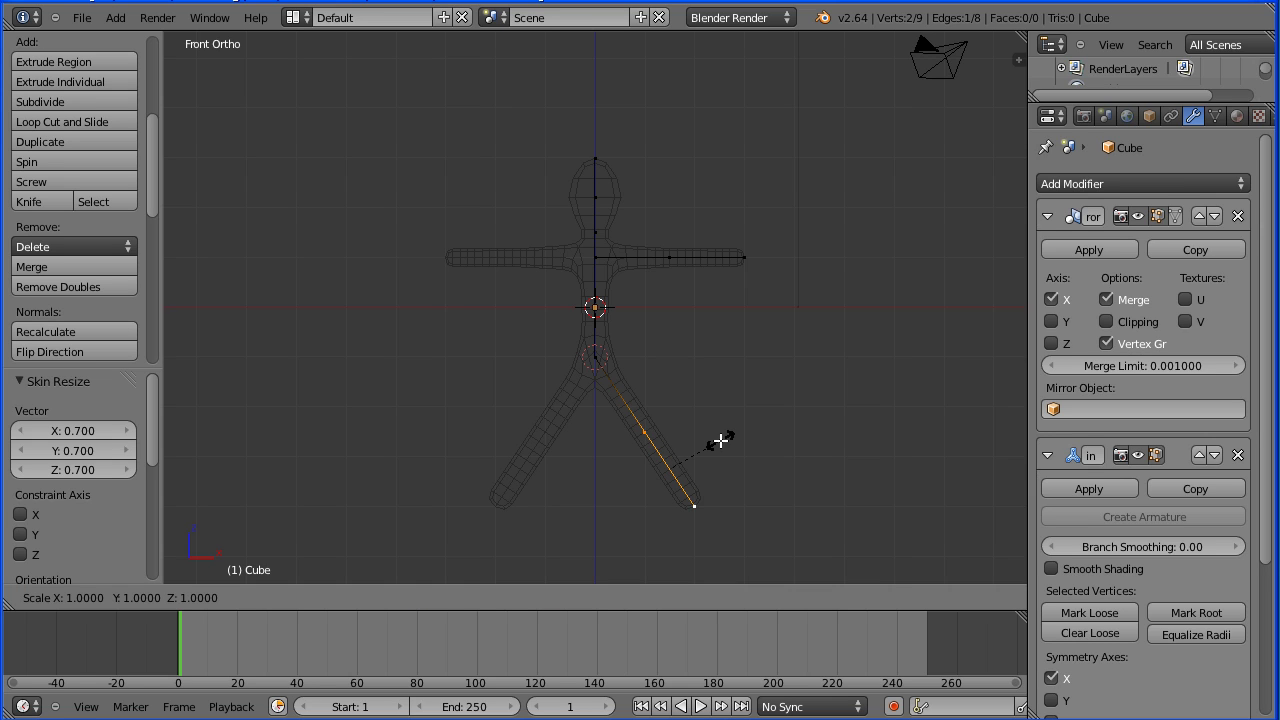
type("1.1")
key("Return")
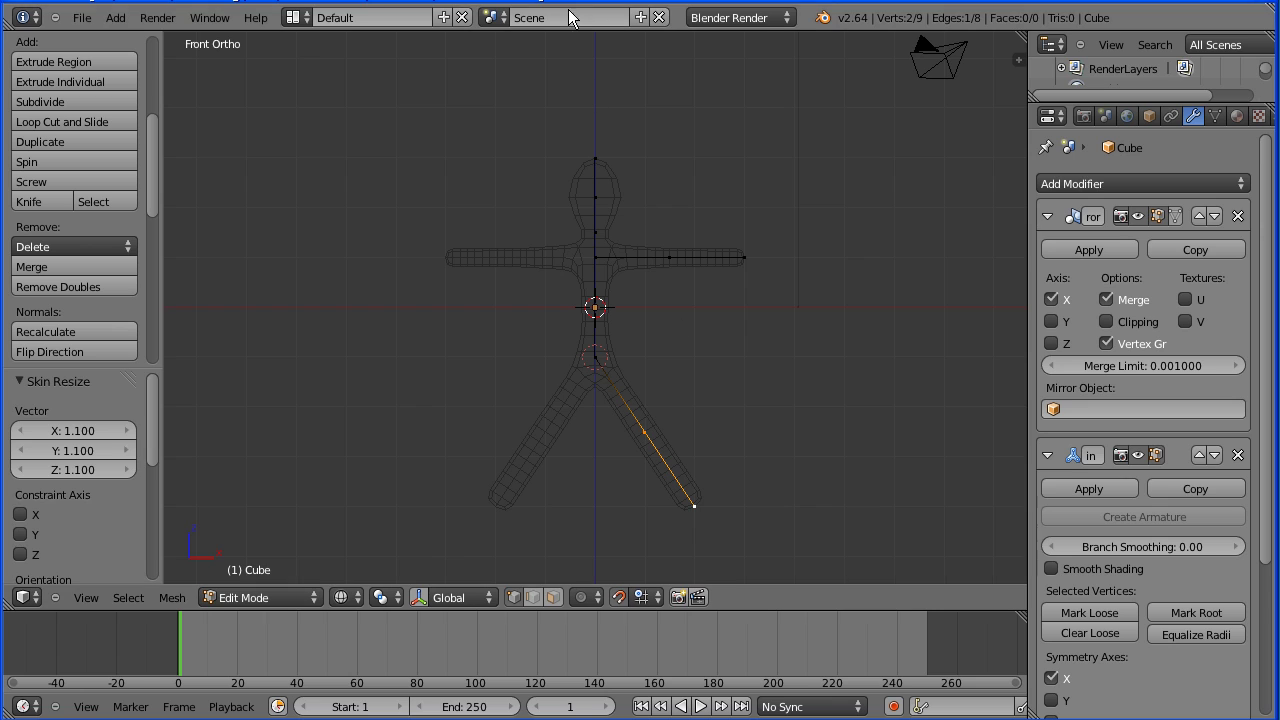
key("Tab")
key("Tab")
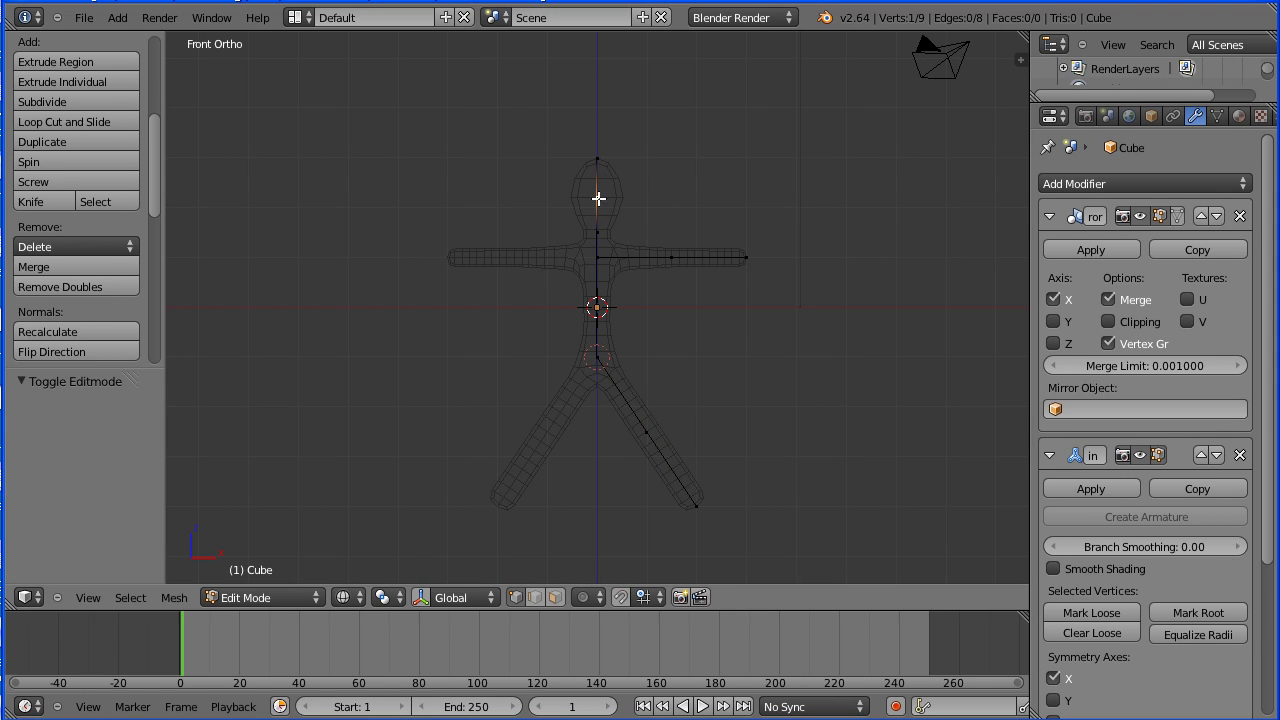
Subdivide the edge between the middle head vertex and the neck vertex with one cut.
right_click(602, 224)
key("w")
left_click(655, 214)
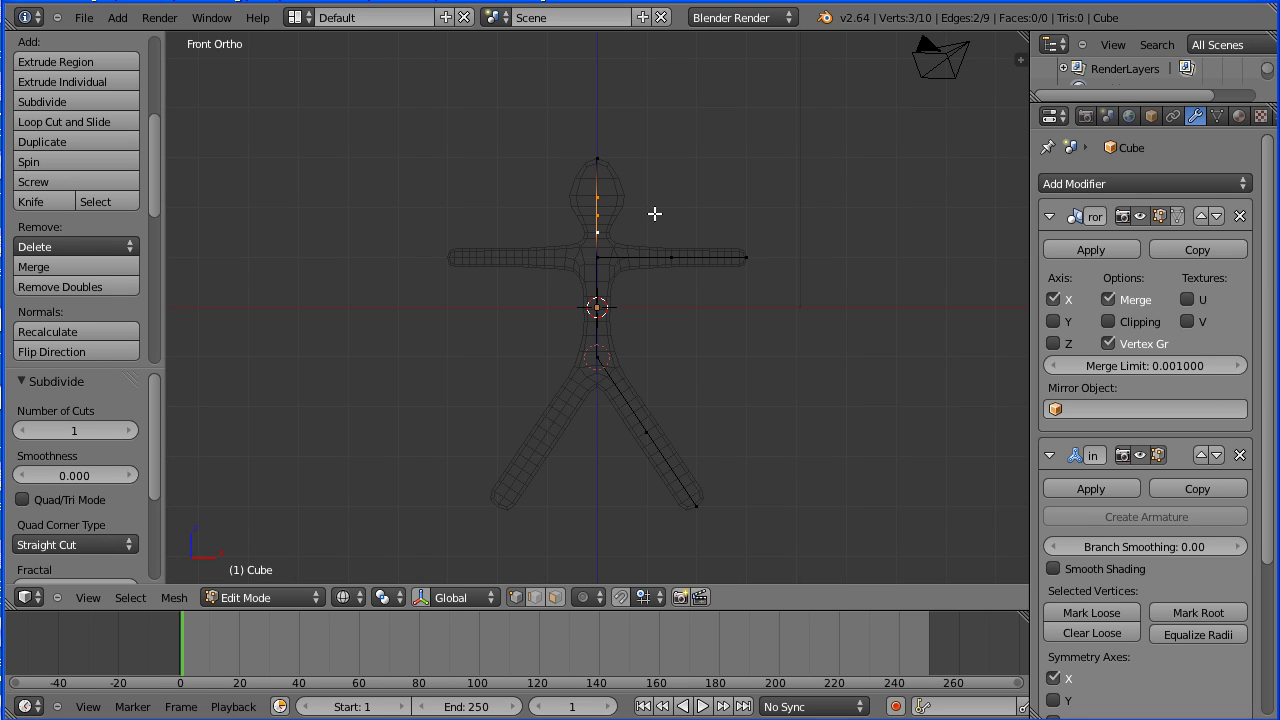
Move the middle head vertex 0.16 units up along Z.
right_click(598, 197)
key("g")
key("z")
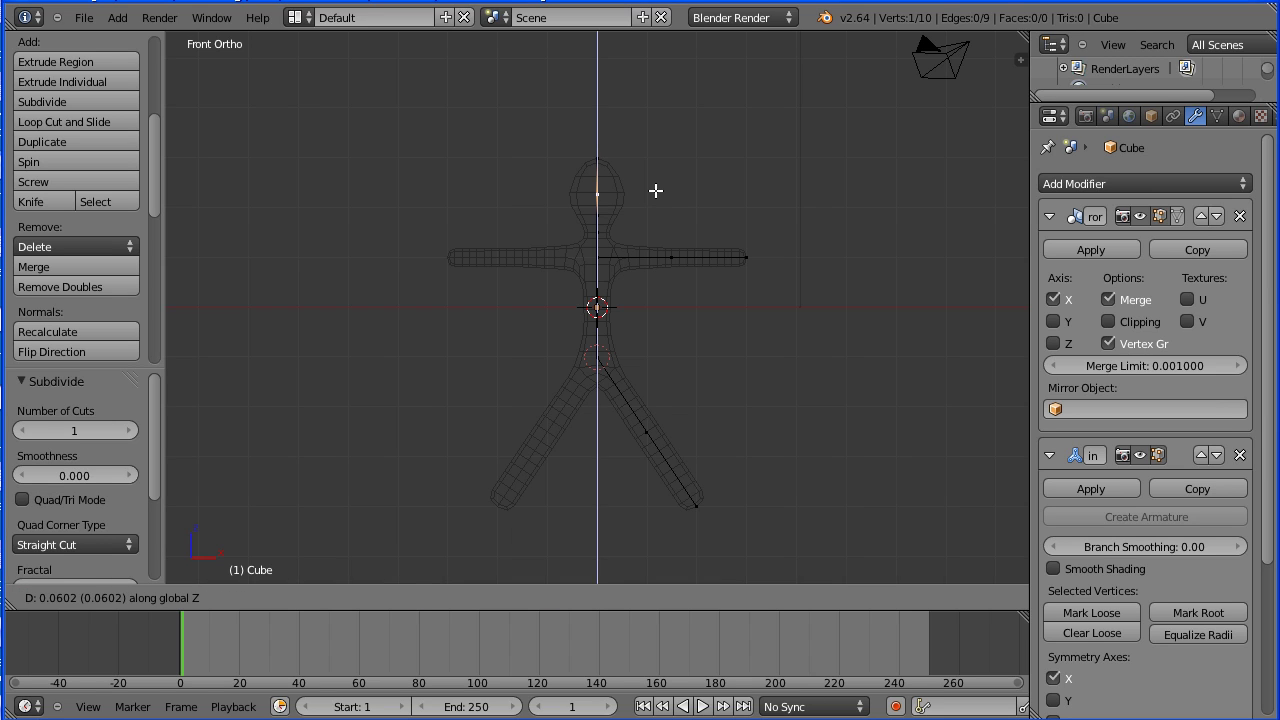
type("0.1600")
key("Return")
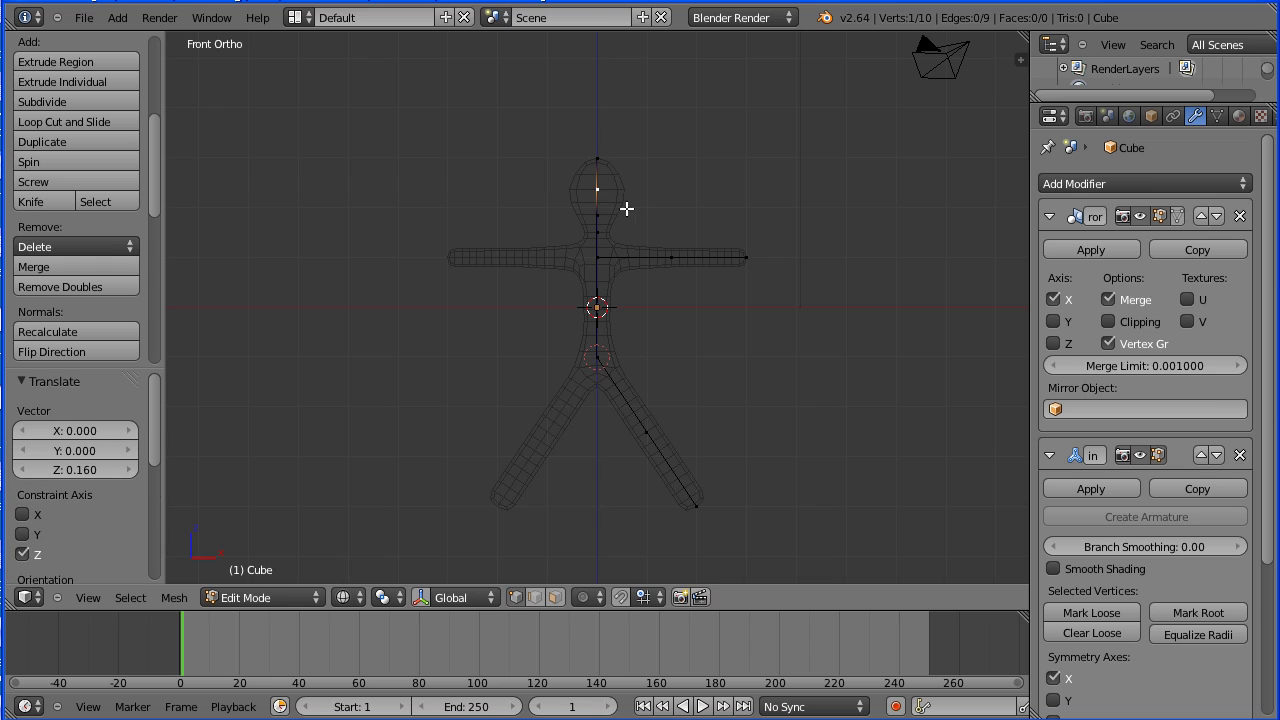
Thicken the skin at the lower head vertex, just above the neck, by a factor of 1.2.
right_click(598, 214)
type("s")
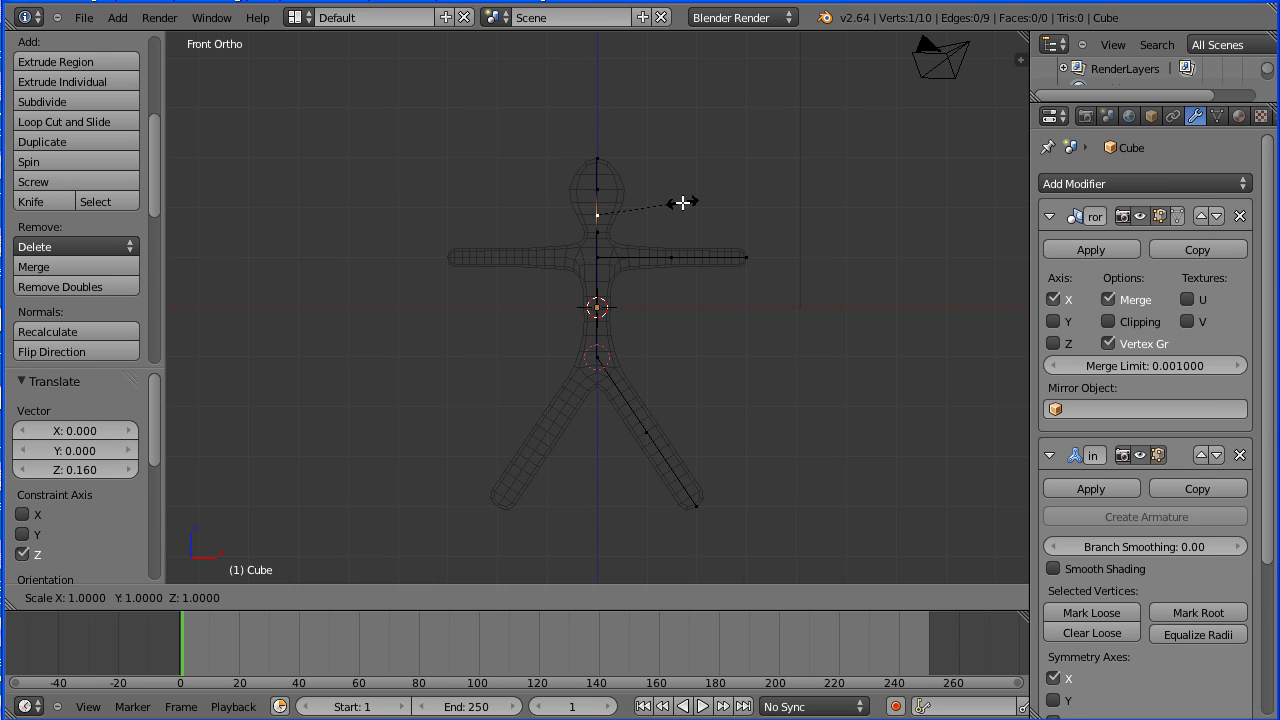
type("1")
type(".2")
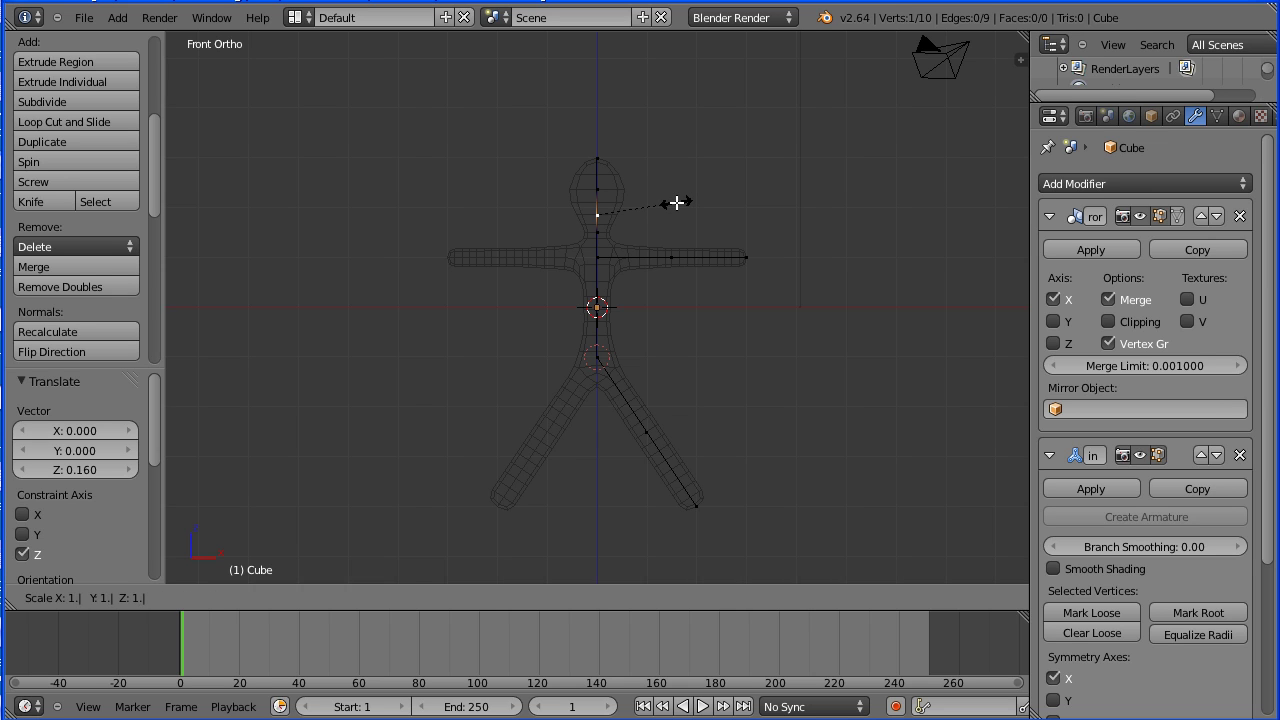
key("Return")
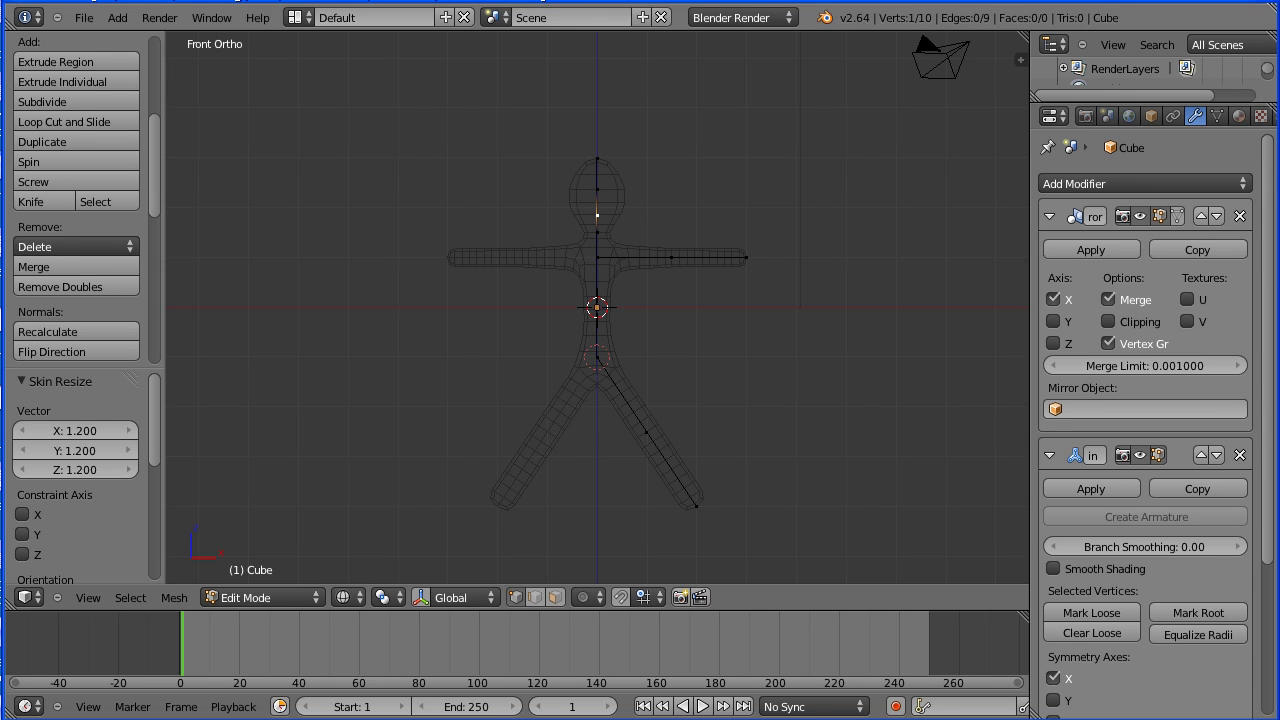
Return the figure to Object Mode and display it with Solid viewport shading.
key("Tab")
key("Tab")
left_click(289, 591)
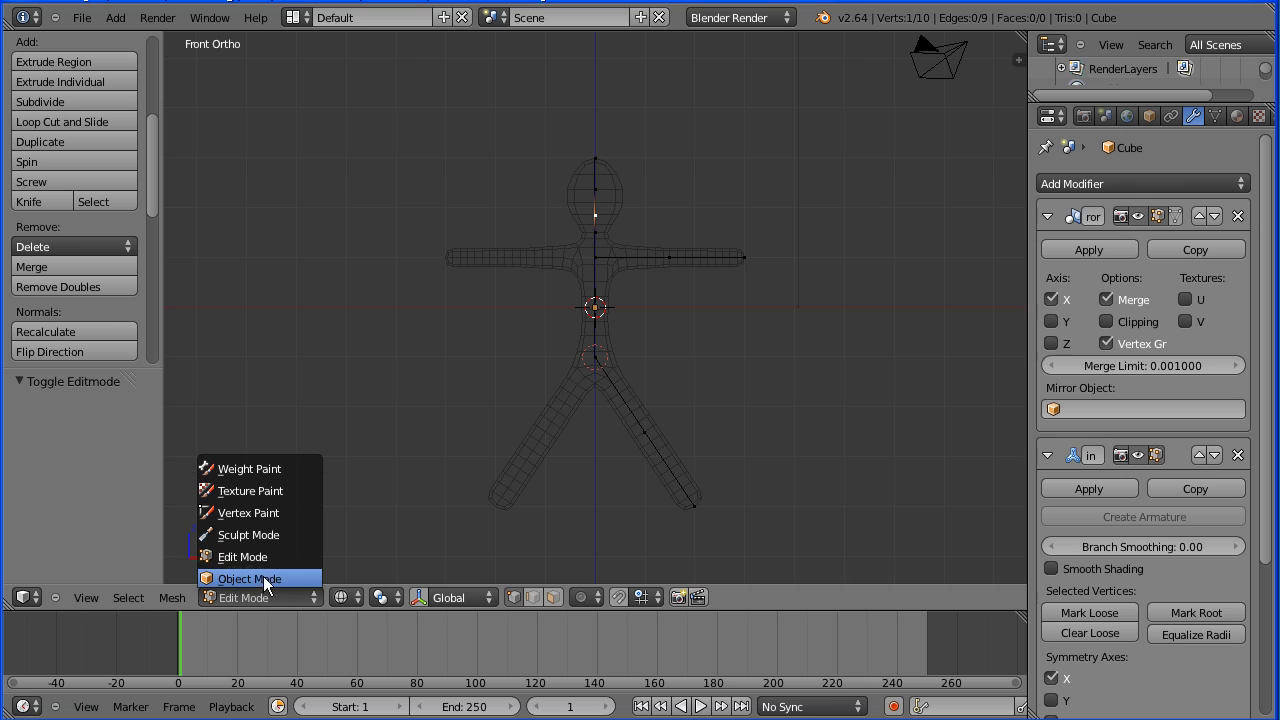
left_click(296, 576)
left_click(346, 596)
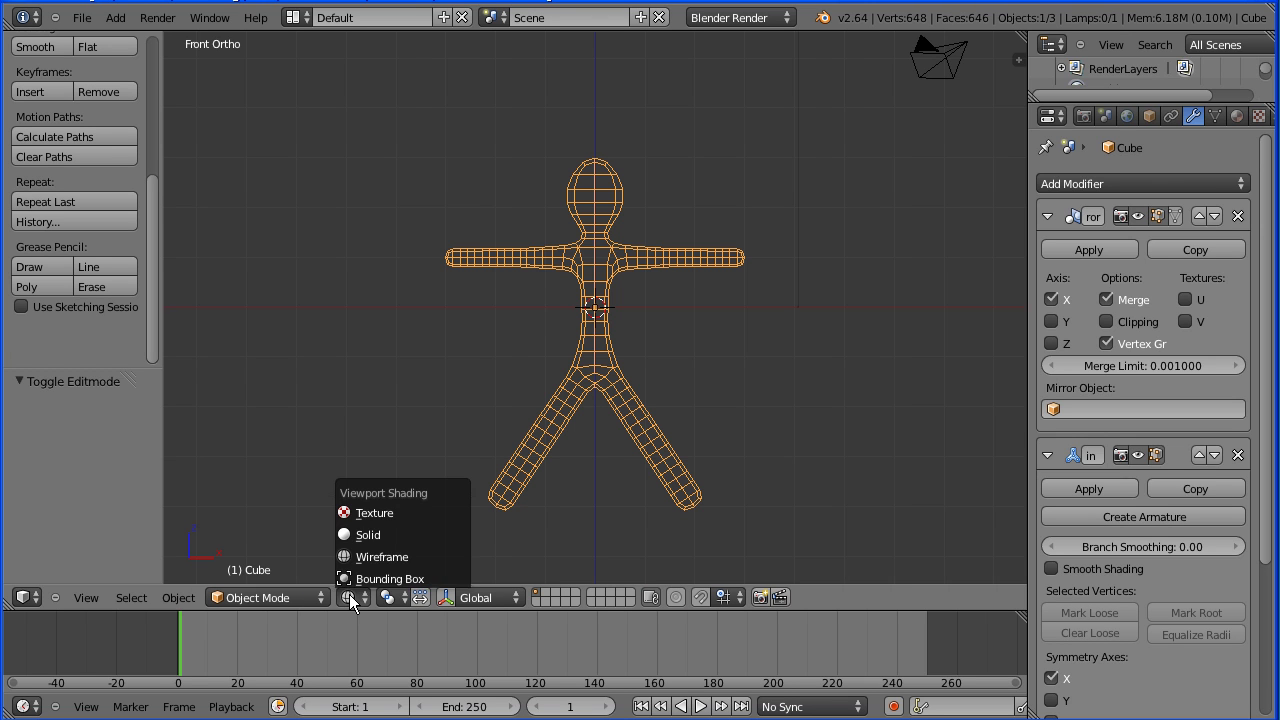
left_click(426, 536)
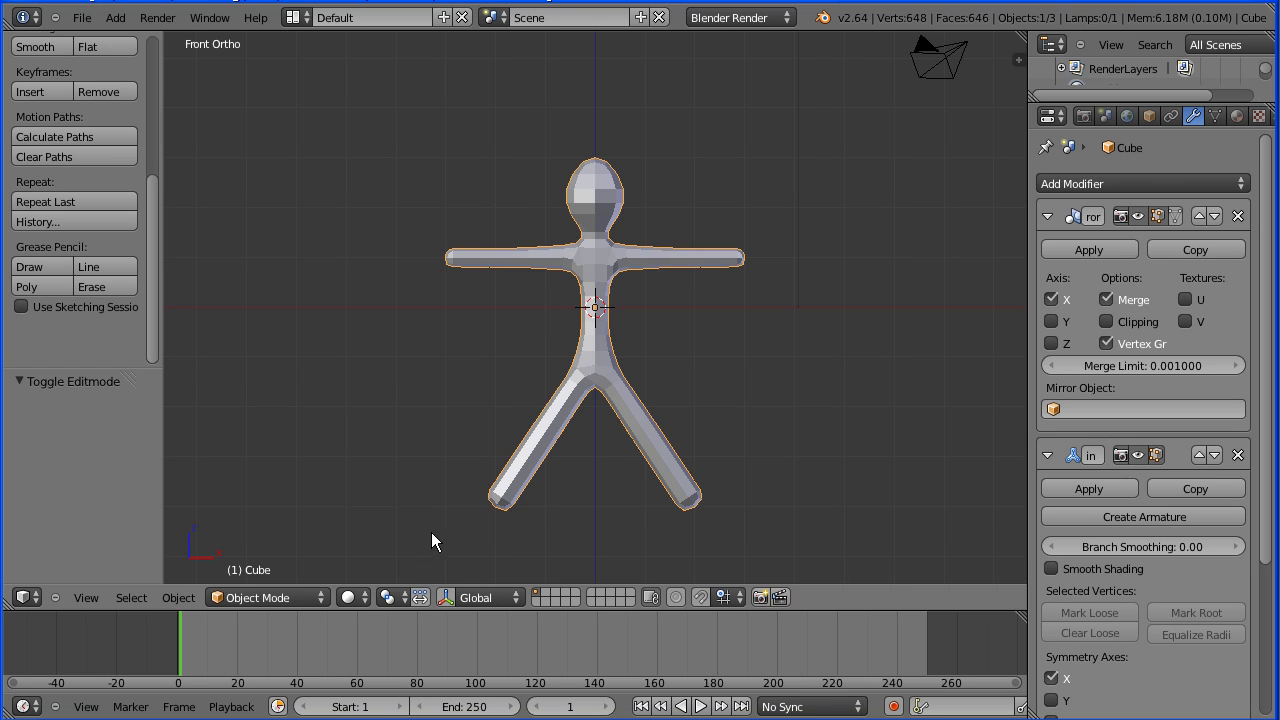
Apply the Mirror modifier and enable Smooth Shading on the Skin modifier.
left_click_drag(1024, 241, 962, 251)
left_click(1022, 250)
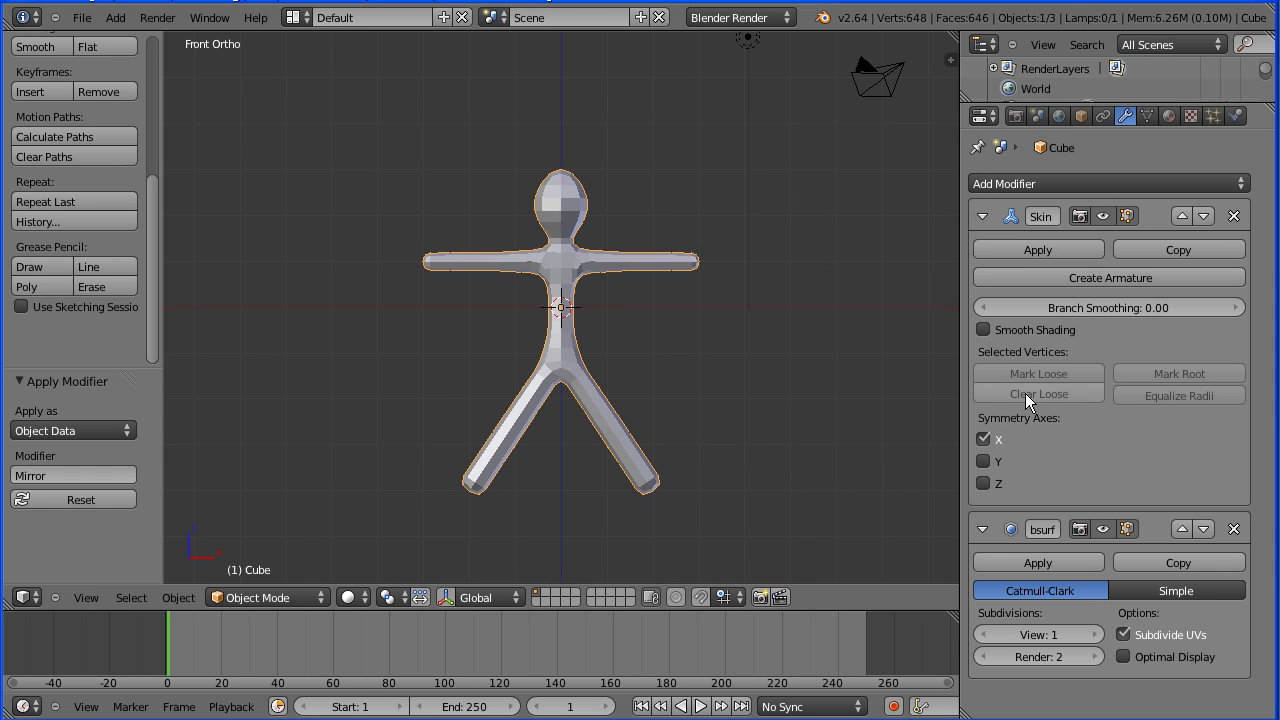
left_click(983, 329)
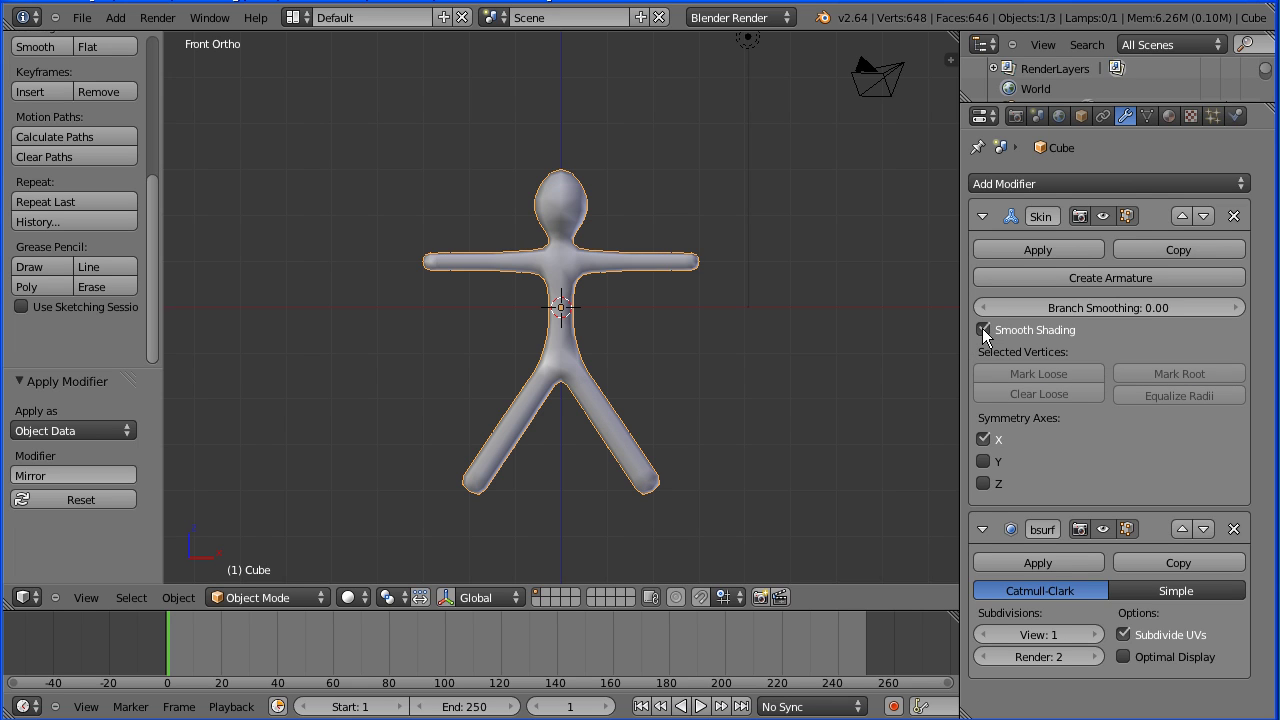
Set the figure's material diffuse colour to green with R 0.000, G 0.800 and B 0.16.
left_click(1168, 116)
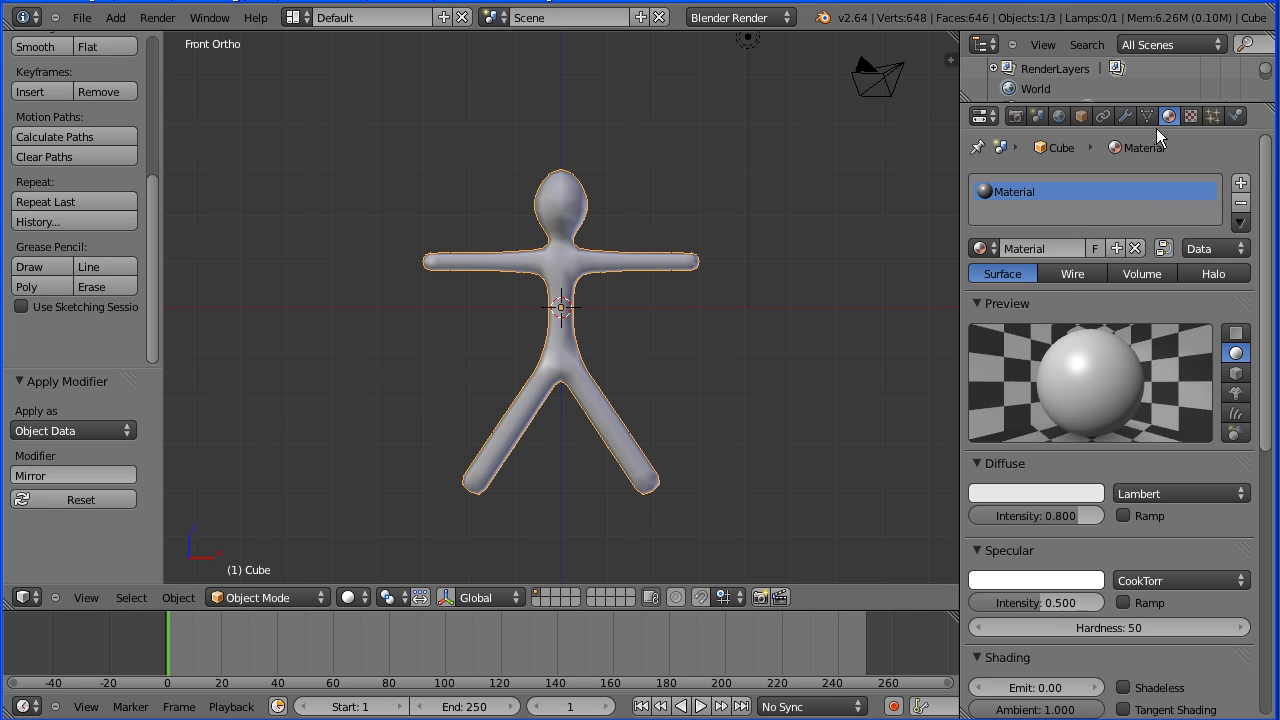
left_click(1031, 493)
left_click_drag(1040, 424, 902, 421)
left_click(1022, 493)
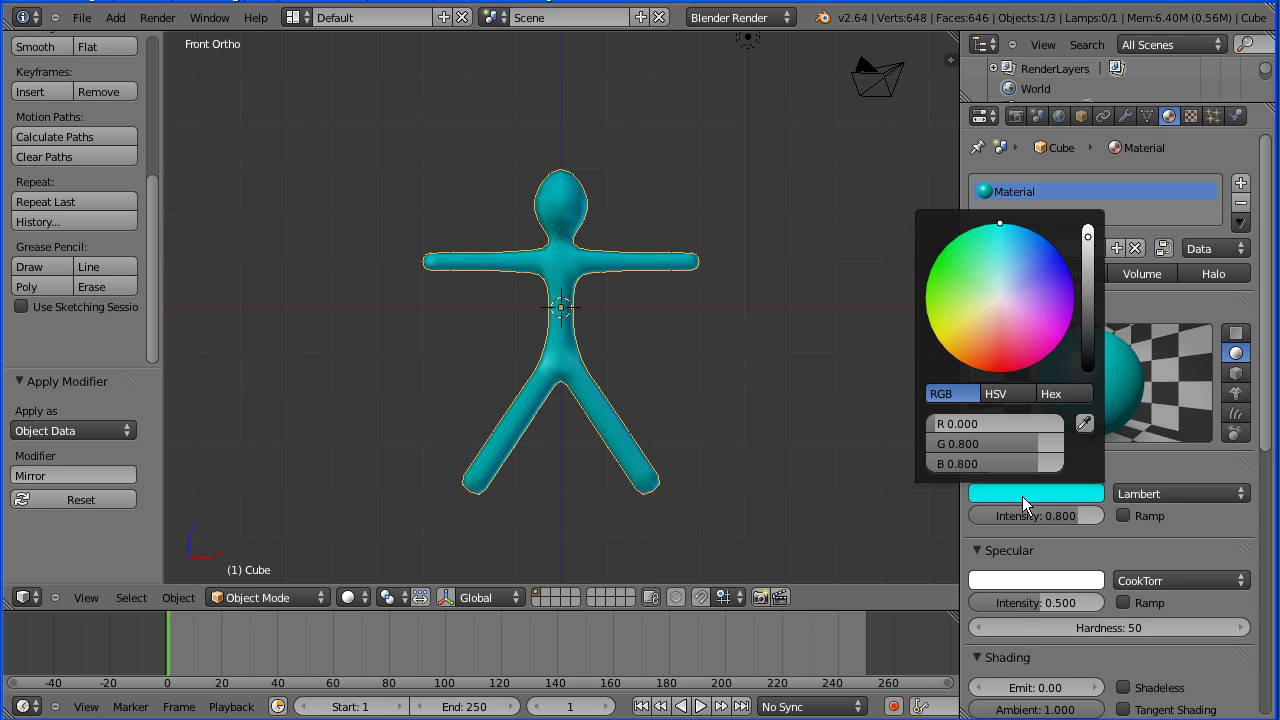
left_click(997, 464)
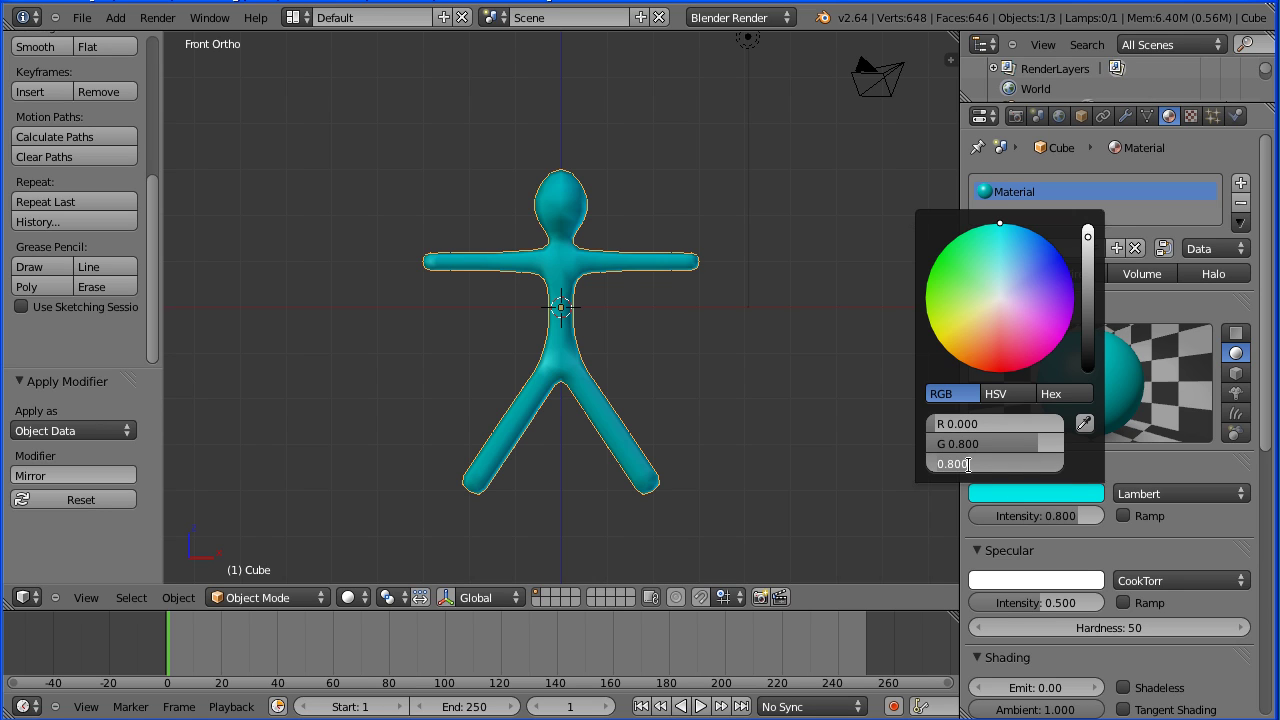
key("BackSpace")
key("BackSpace")
key("BackSpace")
key("BackSpace")
key("BackSpace")
type(".16")
key("Return")
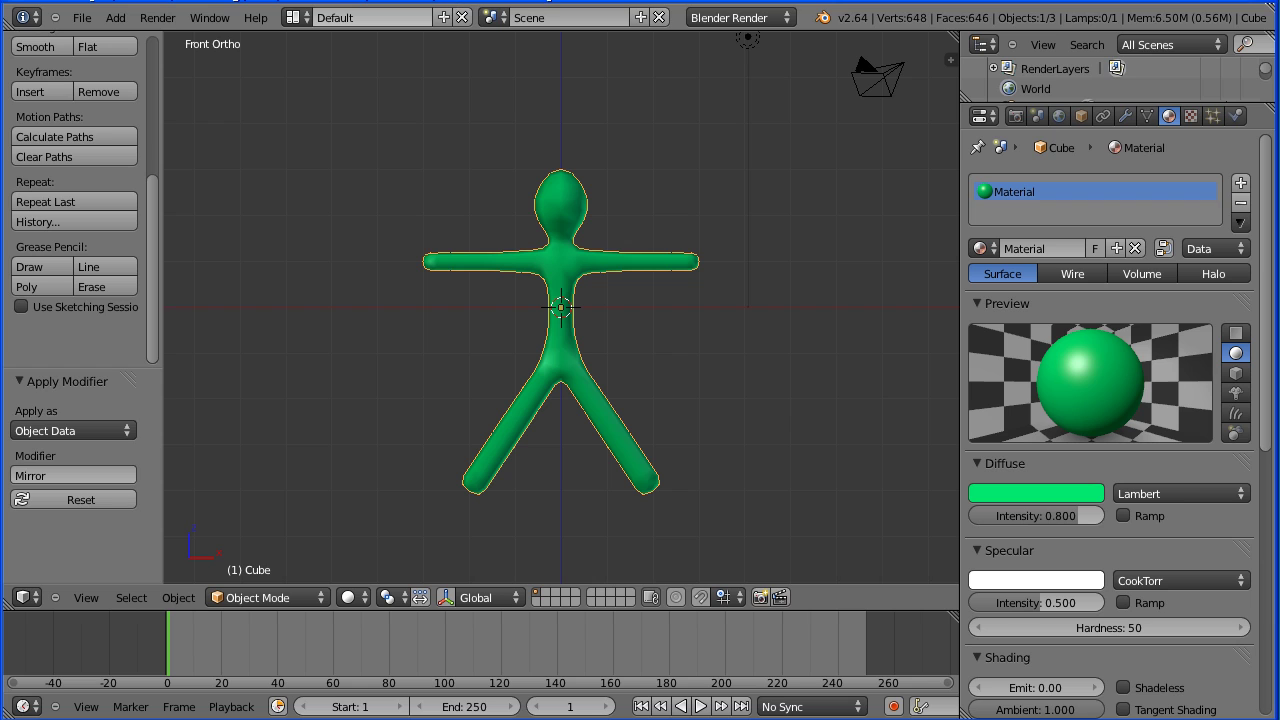
Create an armature from the Skin modifier and switch the armature to Pose Mode.
left_click(1126, 112)
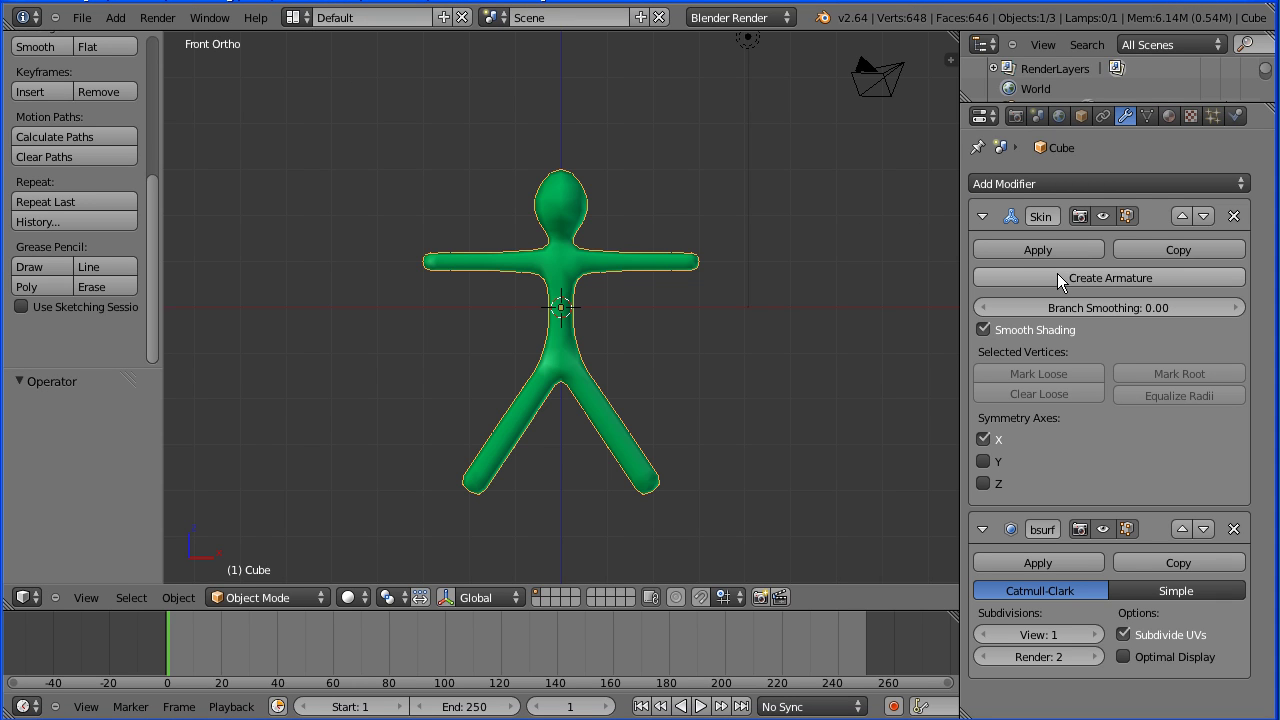
left_click(1181, 277)
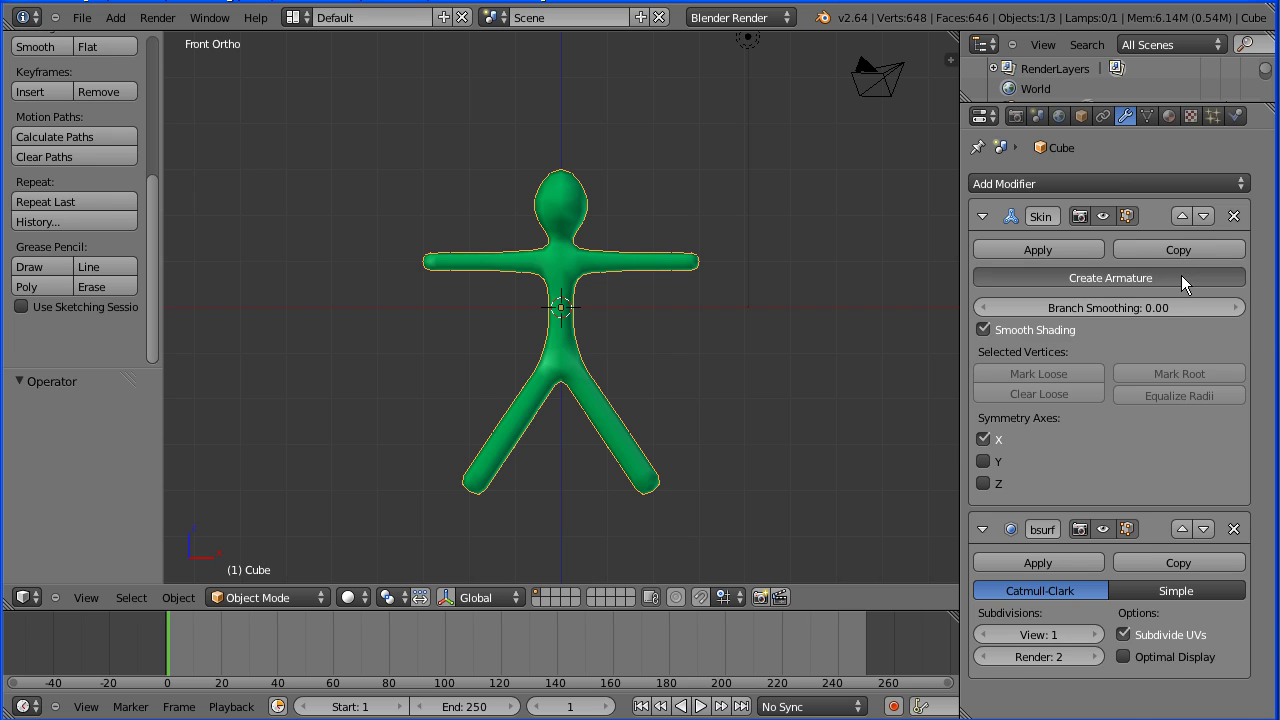
left_click(284, 601)
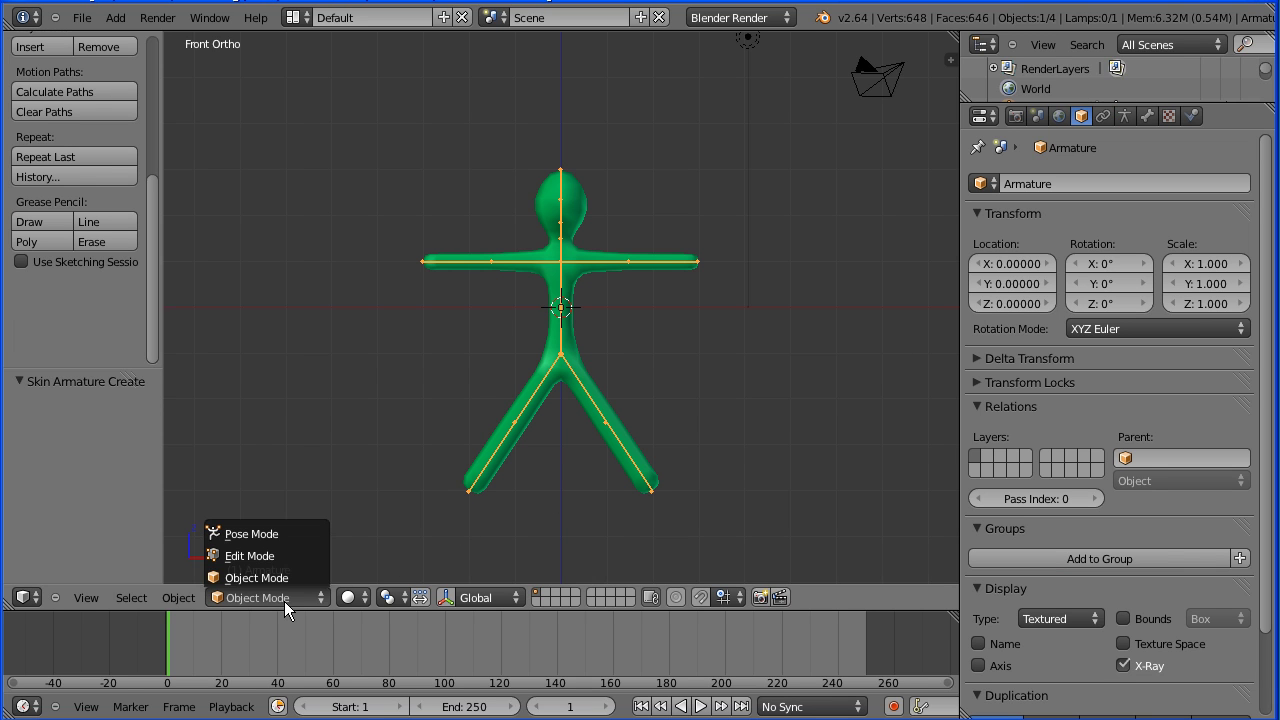
left_click(300, 532)
Bend the knee on the positive X side by rotating the lower leg bone inward about 33 degrees.
right_click(637, 462)
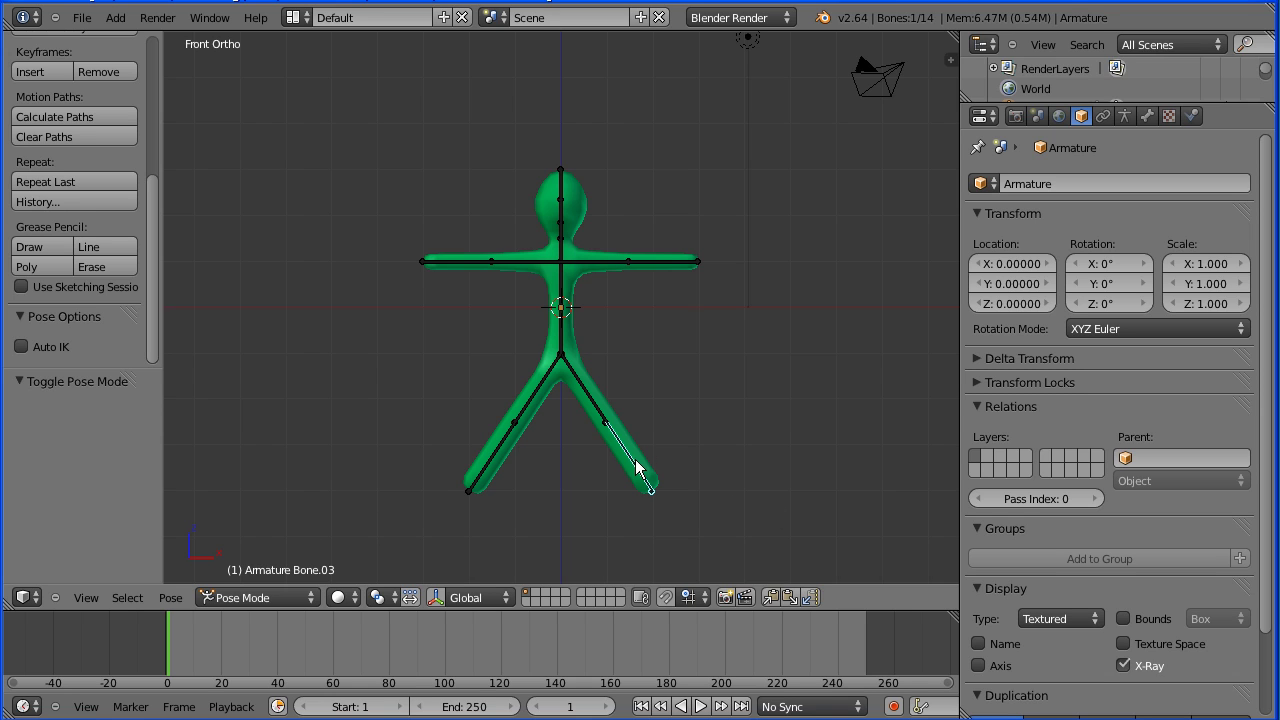
key("r")
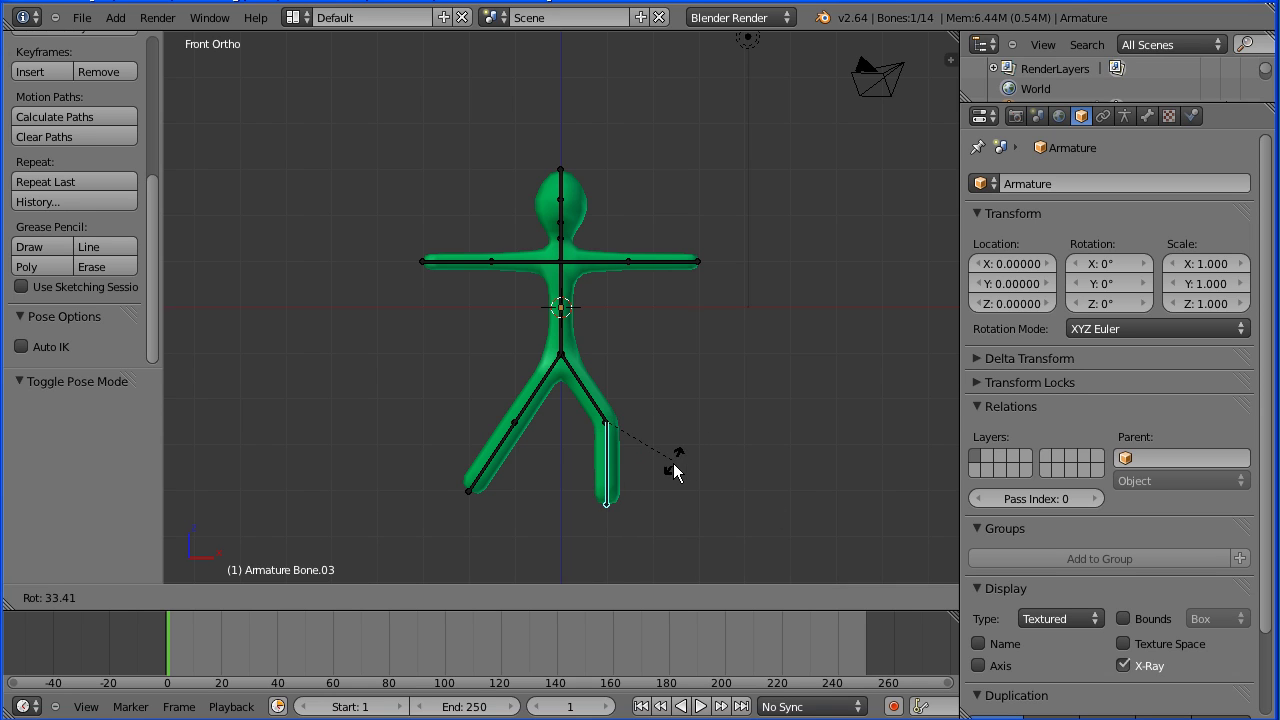
key("g")
left_click(688, 470)
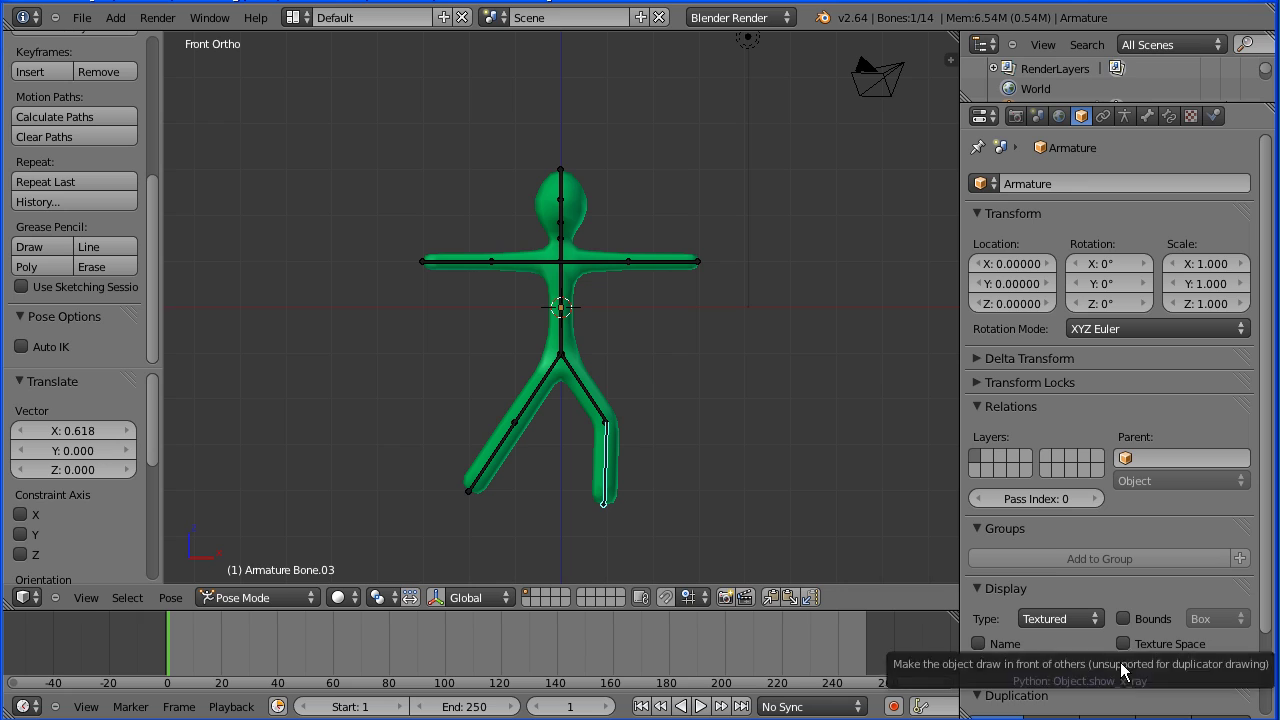
Disable the armature's X-Ray display so its bones are drawn inside the figure.
left_click(1122, 666)
left_click(1122, 666)
left_click(1122, 666)
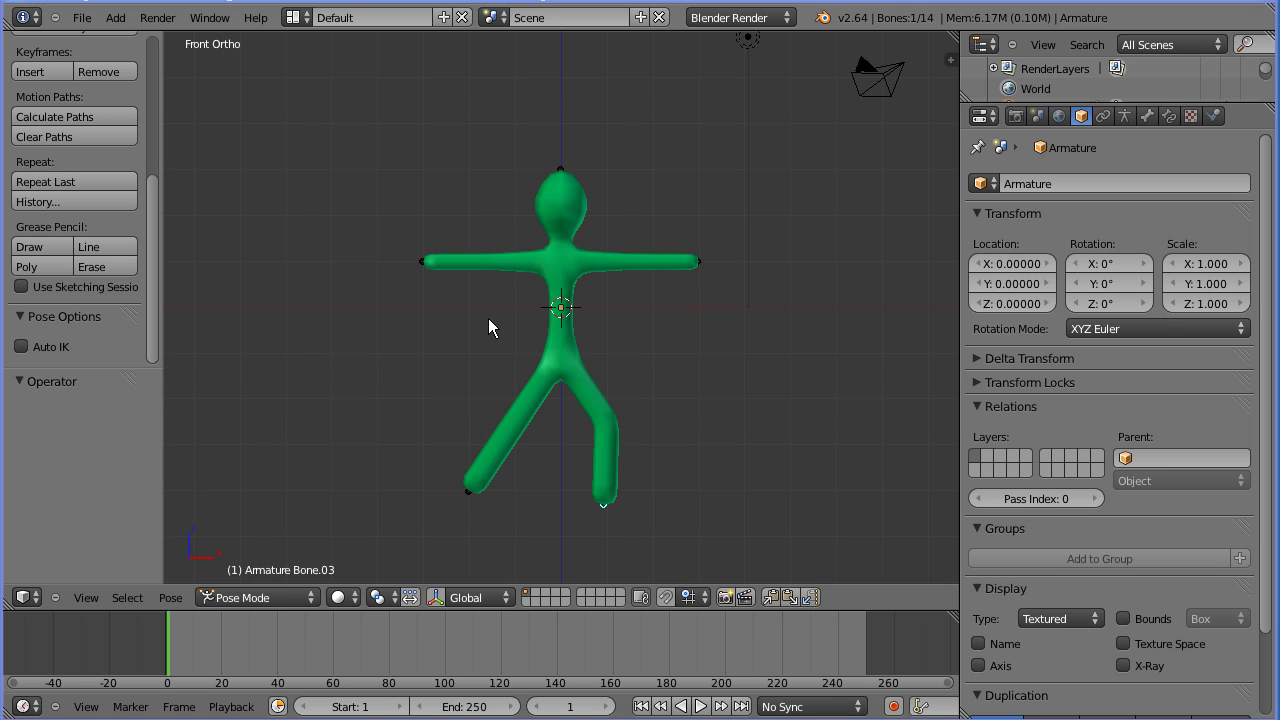
Rotate the forearm bone on the negative X side upward by about 60 degrees.
right_click(424, 261)
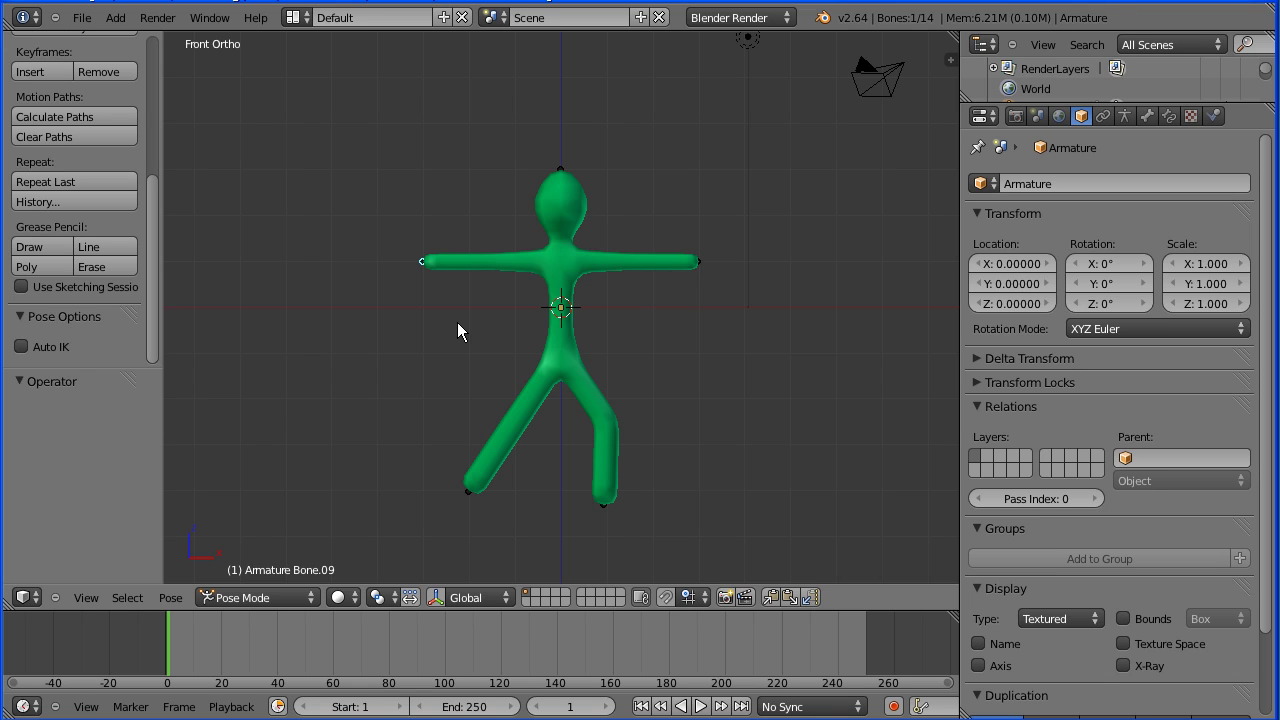
key("r")
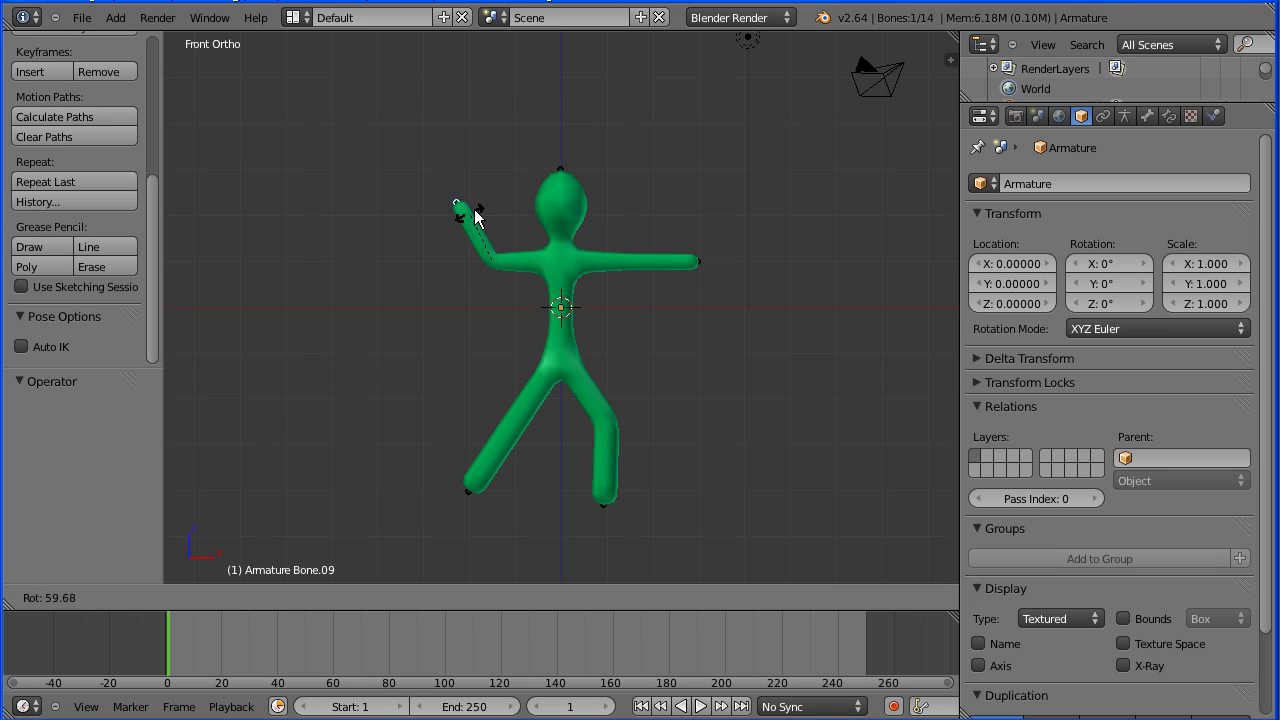